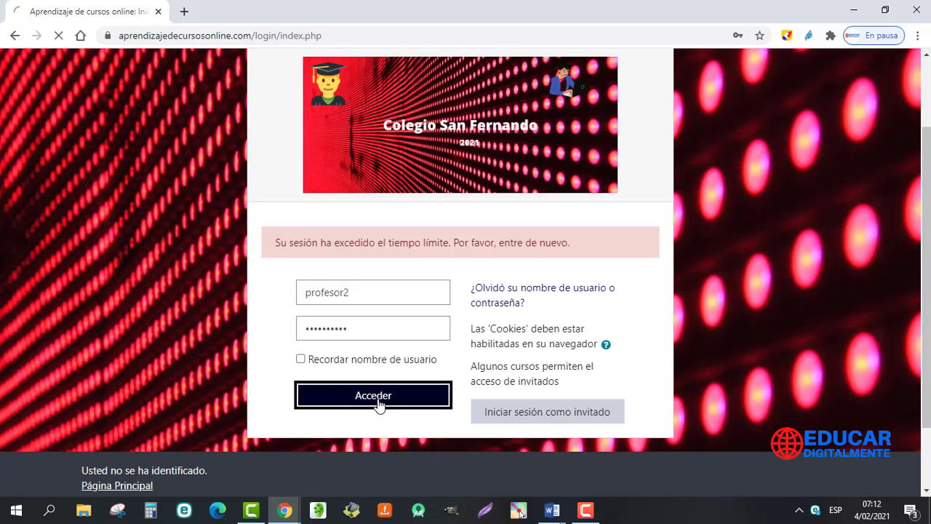
- Open the Comunicación 1° A course from the course overview and turn editing on
scroll(261, 395, "down", 3)
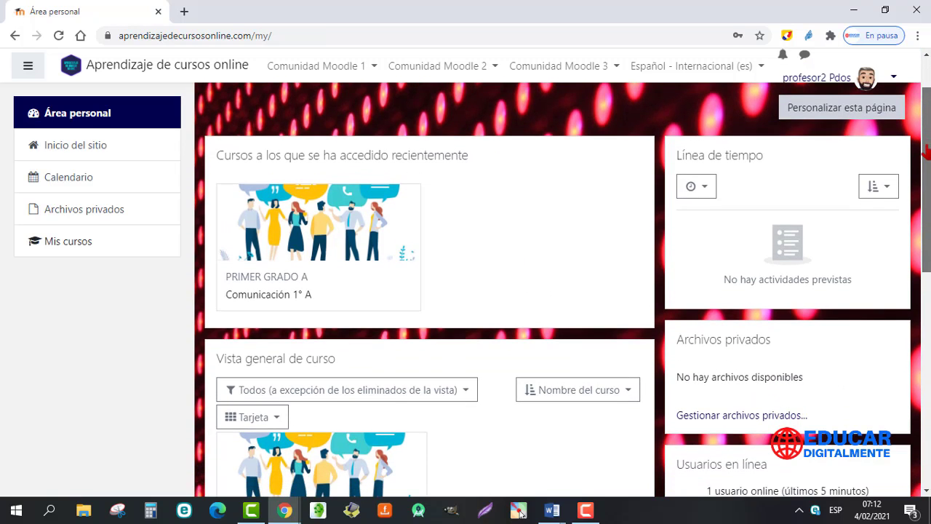
left_click(260, 393)
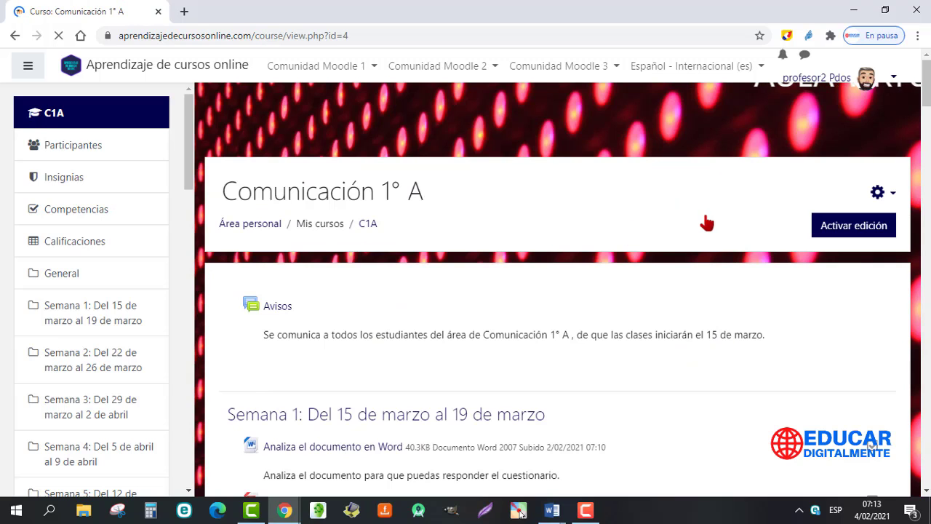
left_click(848, 227)
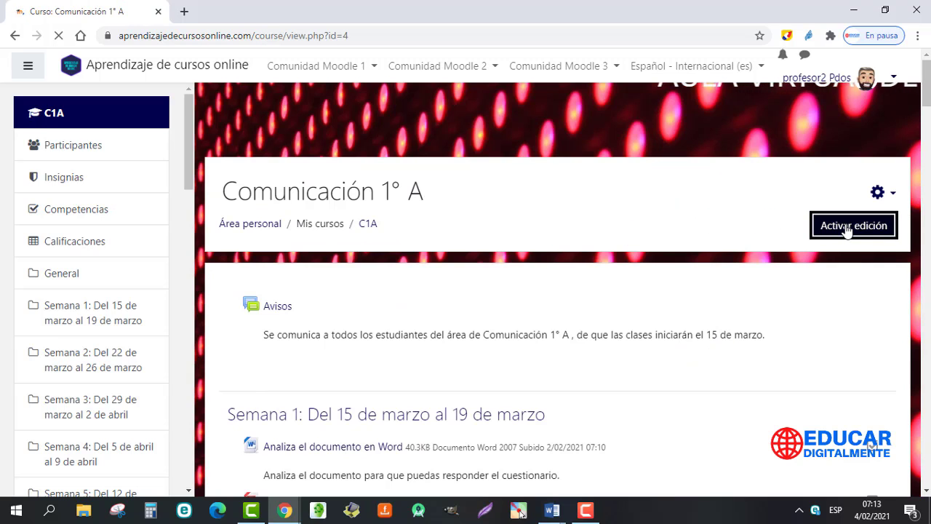
- Add a Libro resource to the section Semana 2: Del 22 de marzo al 26 de marzo
scroll(847, 230, "down", 5)
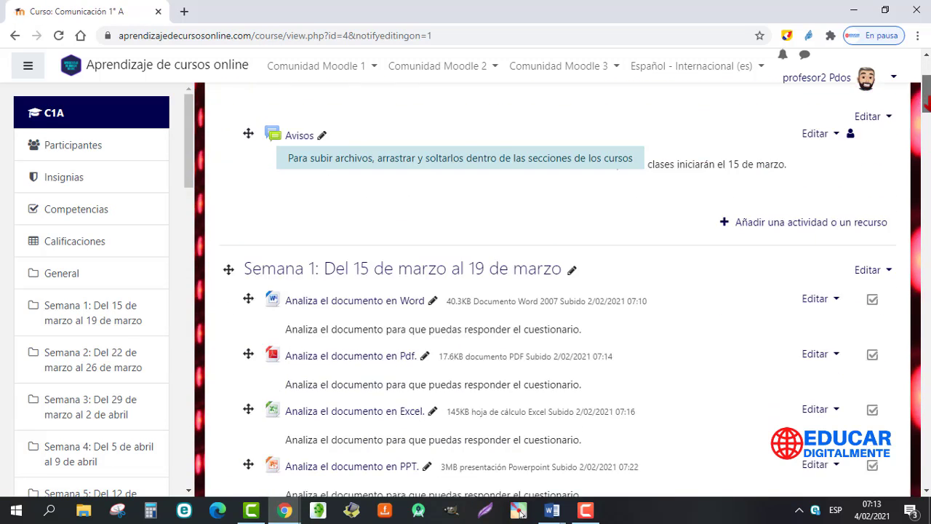
scroll(557, 291, "down", 1)
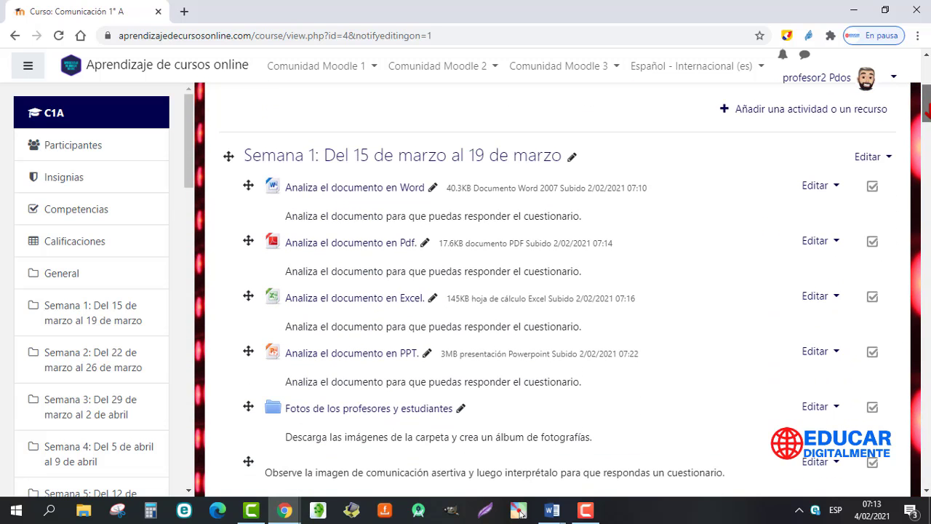
scroll(520, 512, "down", 3)
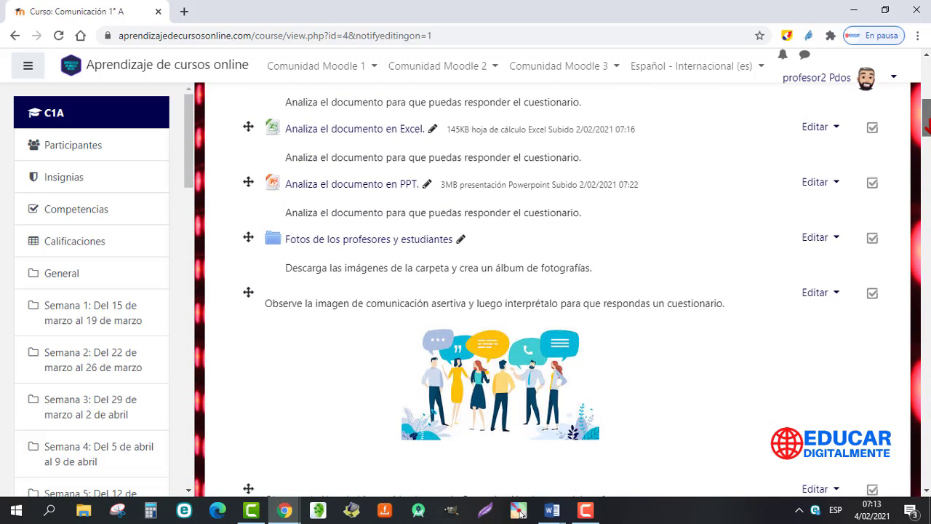
scroll(519, 512, "down", 4)
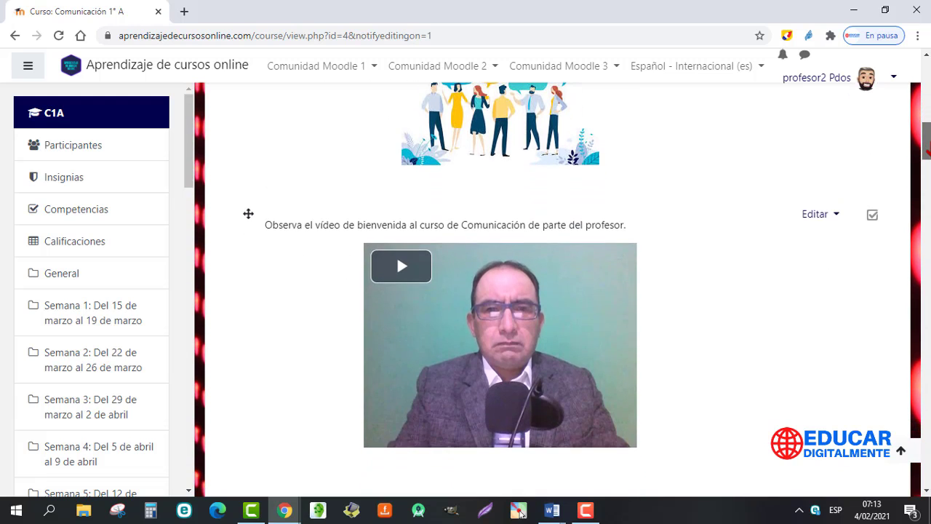
scroll(720, 160, "down", 10)
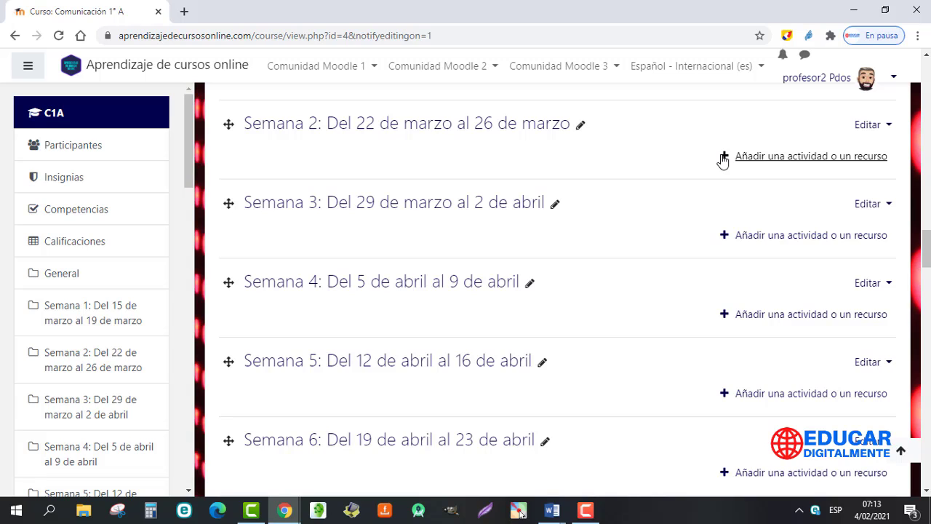
left_click(722, 160)
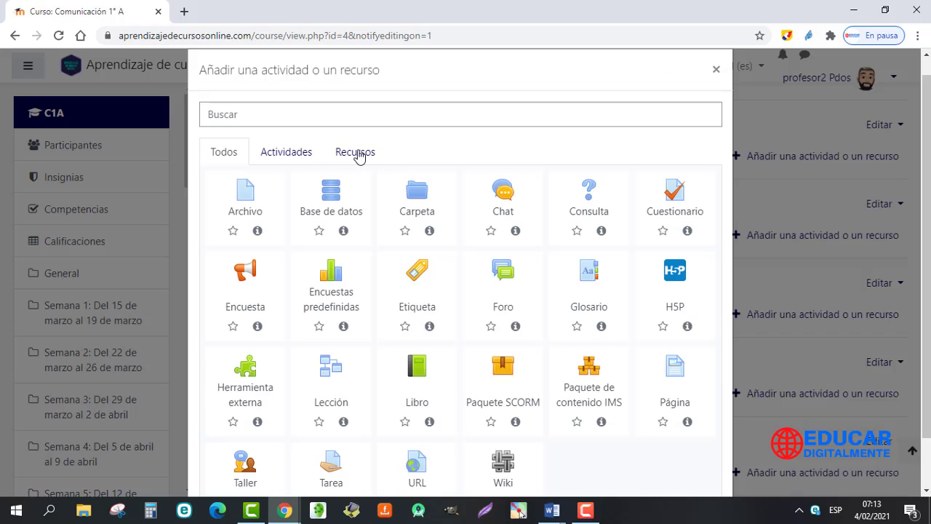
left_click(347, 160)
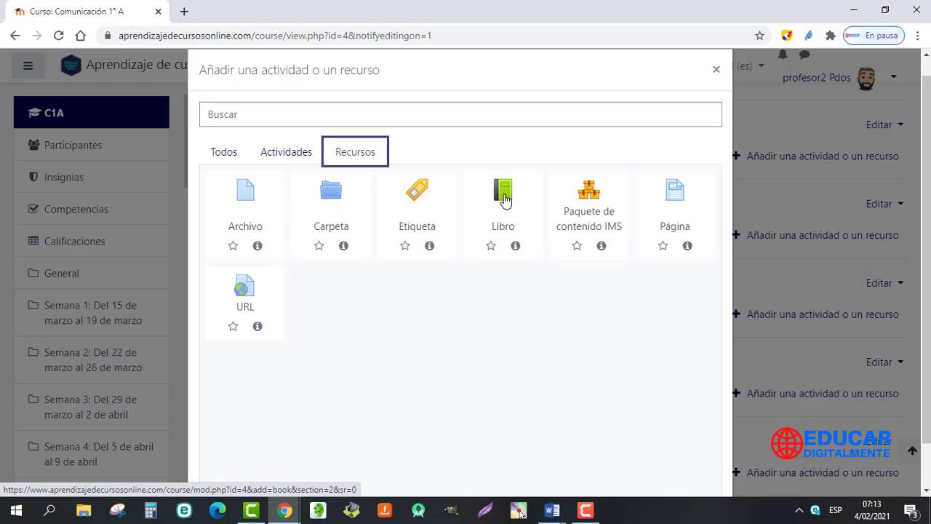
left_click(502, 215)
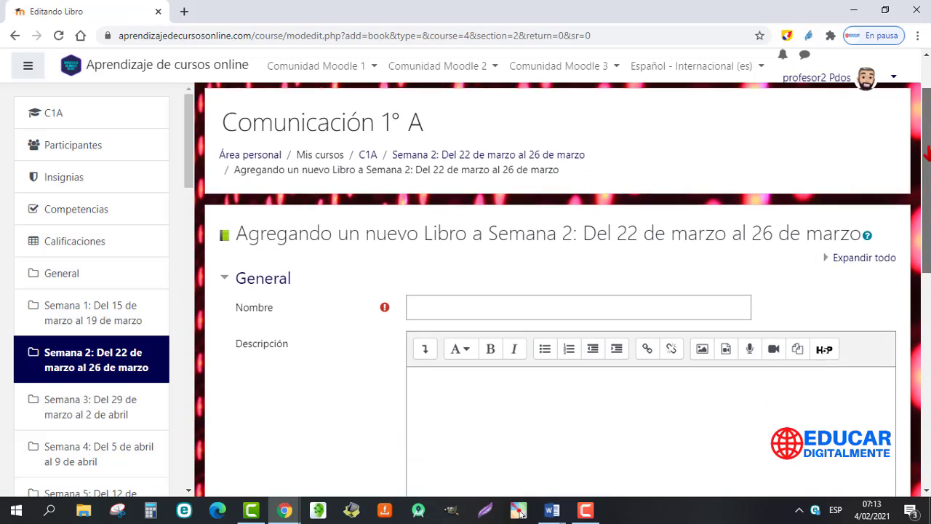
- Copy the title "Cuentos Educativos Maravillosos" from the Word document into the new book's name
scroll(623, 216, "down", 2)
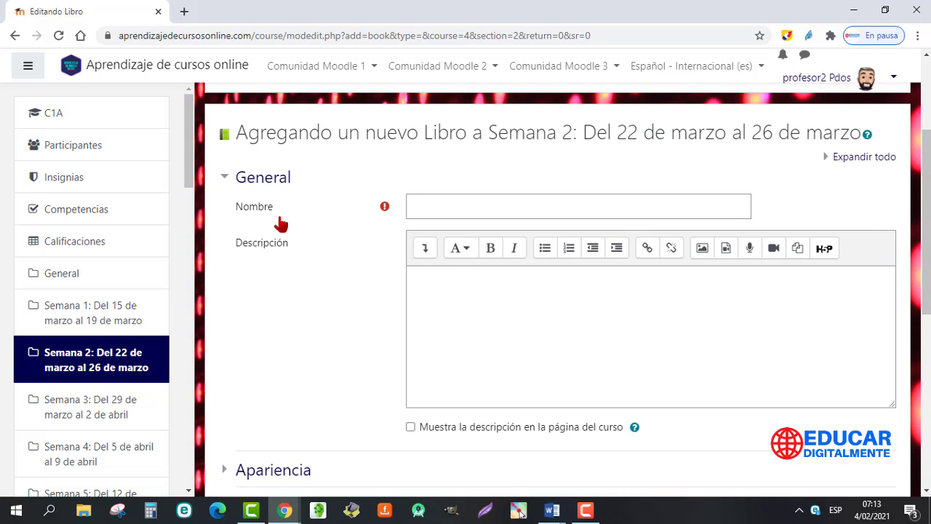
key("alt+Tab")
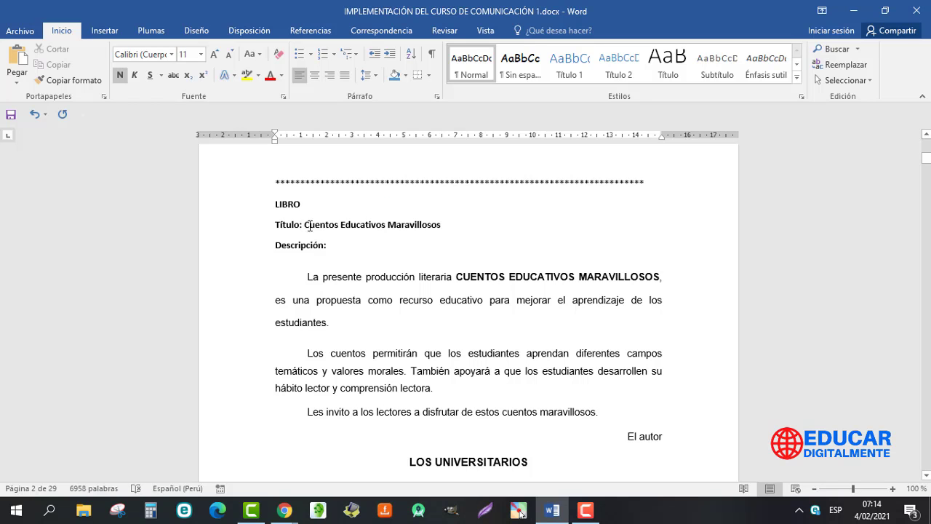
left_click_drag(304, 226, 428, 222)
key("ctrl+c")
key("alt+Tab")
key("ctrl+v")
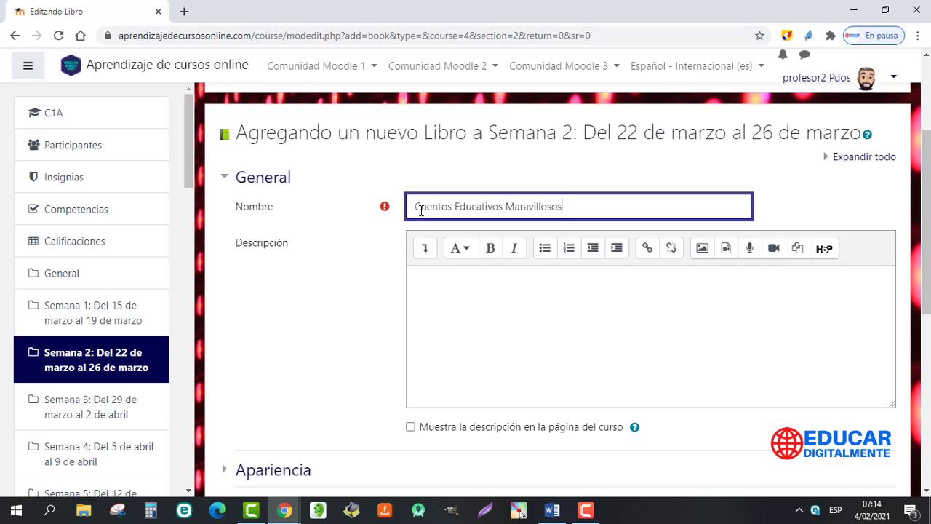
- Copy the book description, through "El autor", from the Word document into the book's description and set it to show on the course page
left_click(420, 280)
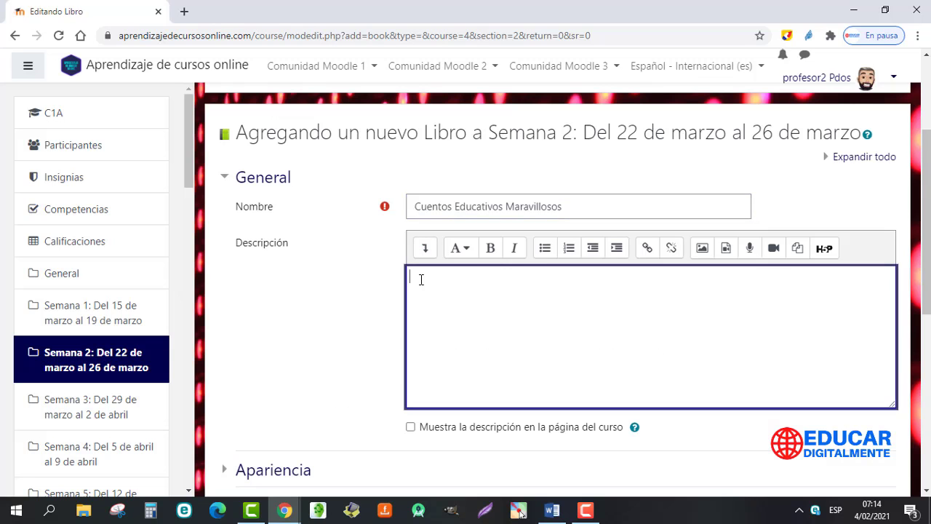
key("alt+Tab")
left_click_drag(307, 276, 673, 435)
key("ctrl+c")
key("alt+Tab")
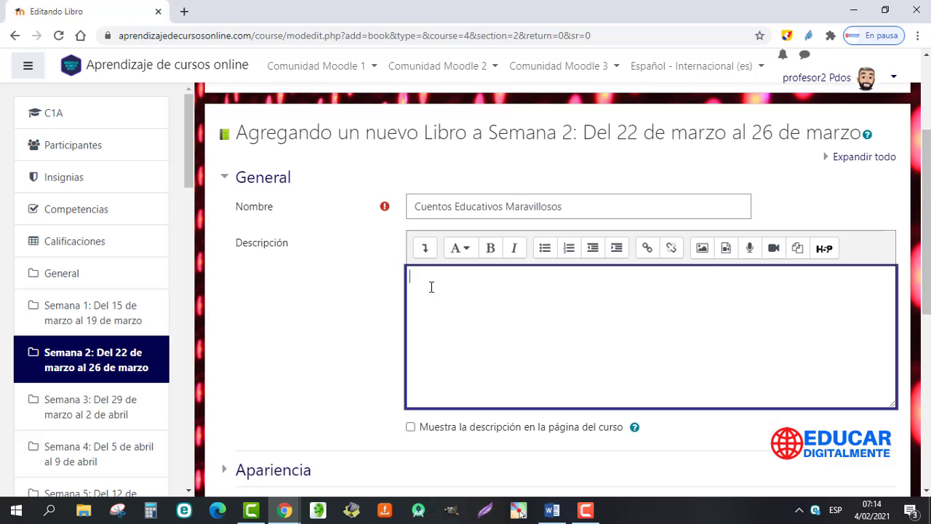
key("ctrl+v")
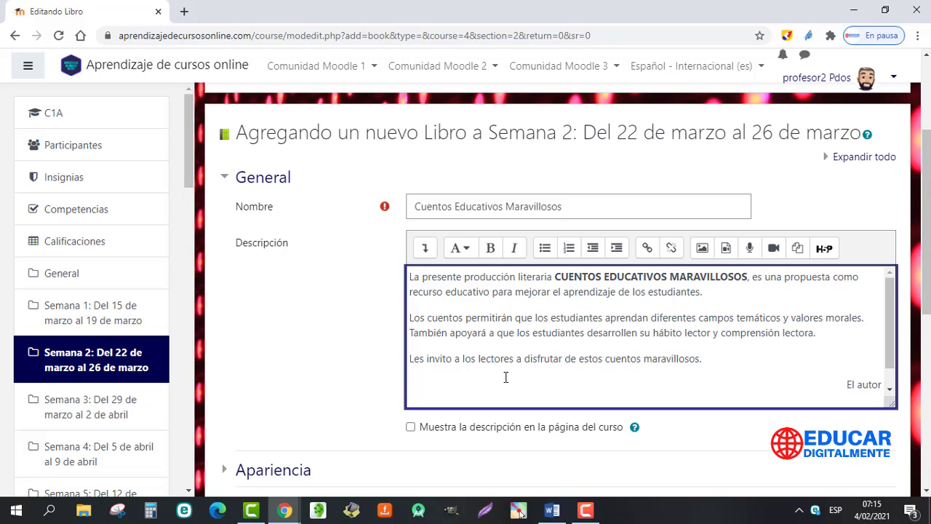
left_click(410, 428)
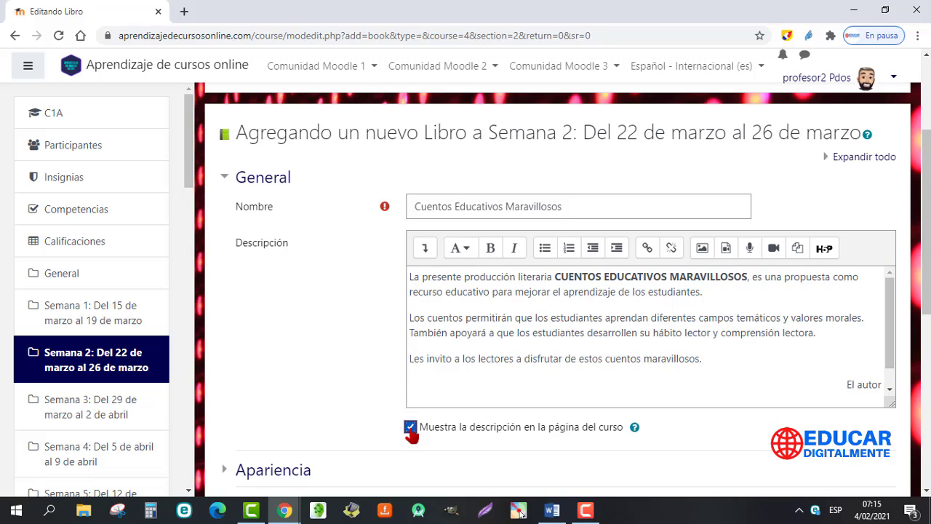
- Enable custom titles in the book's appearance settings, then save the book and display it
left_click_drag(925, 288, 924, 349)
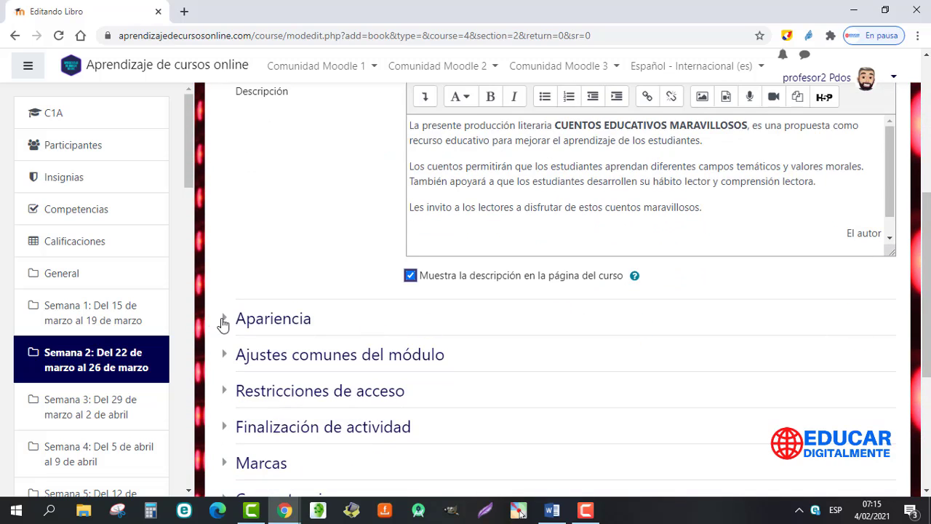
left_click(224, 324)
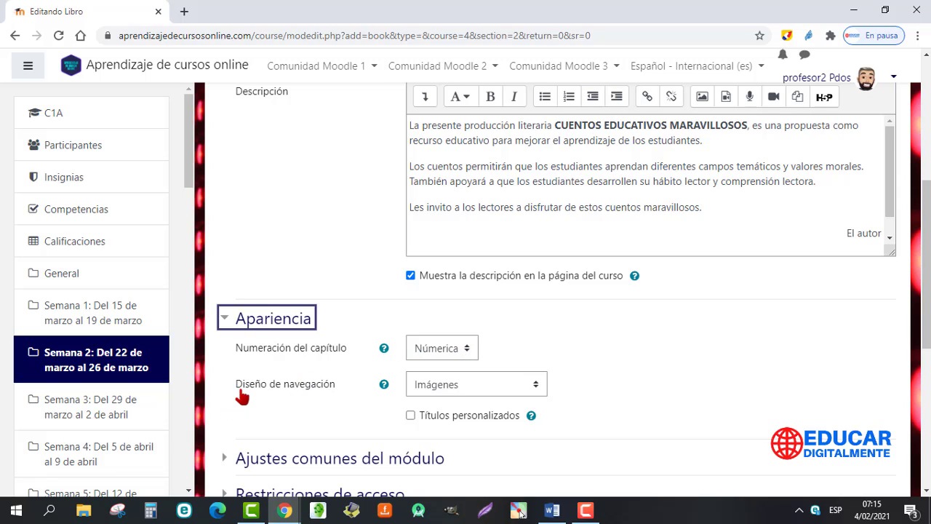
left_click(411, 416)
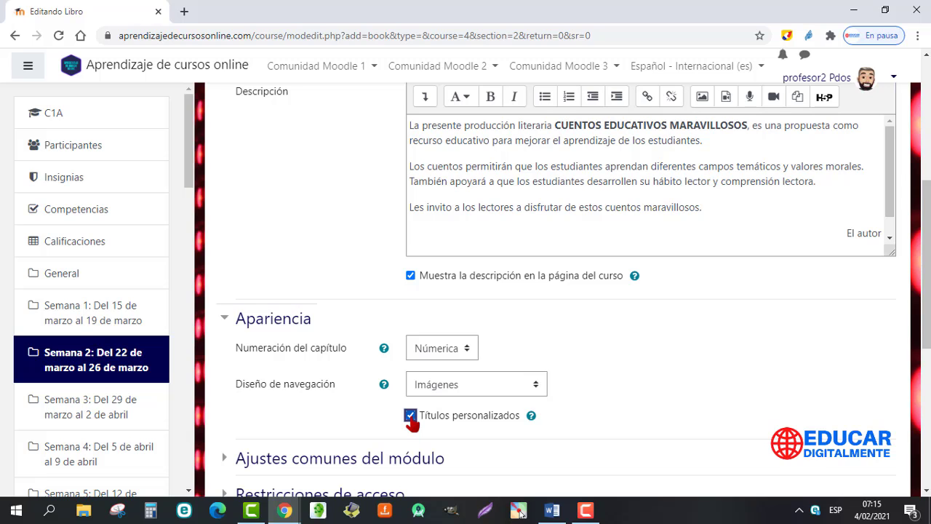
left_click_drag(925, 254, 929, 328)
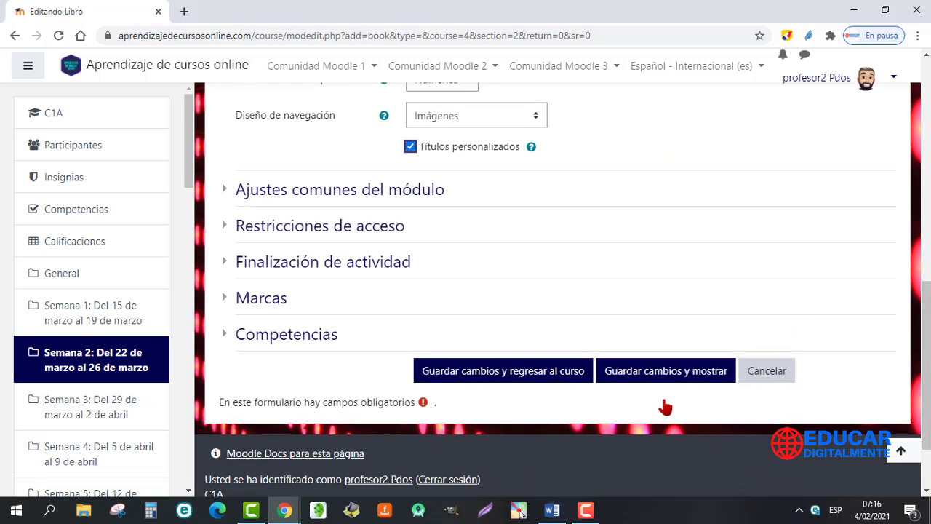
left_click(665, 374)
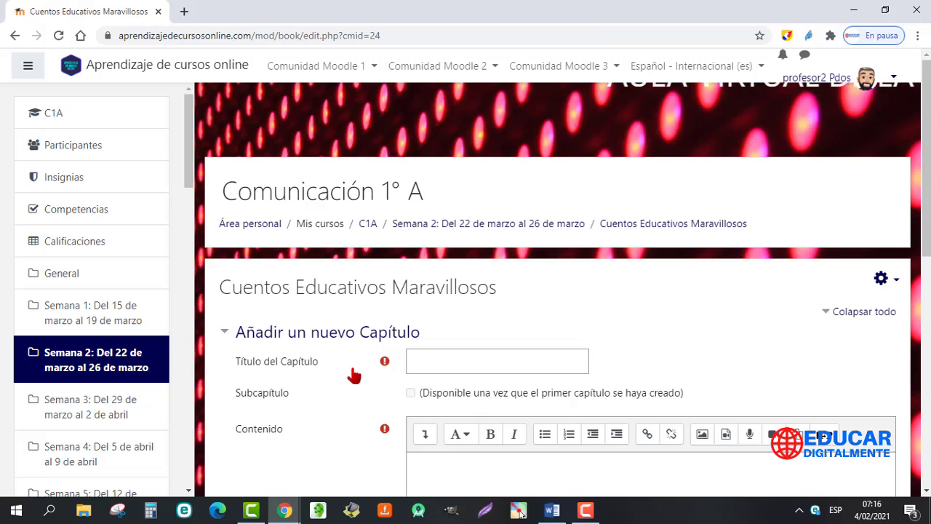
- Copy the story title "LOS UNIVERSITARIOS" from the Word document into the new chapter's title
key("alt+Tab")
left_click_drag(411, 226, 473, 224)
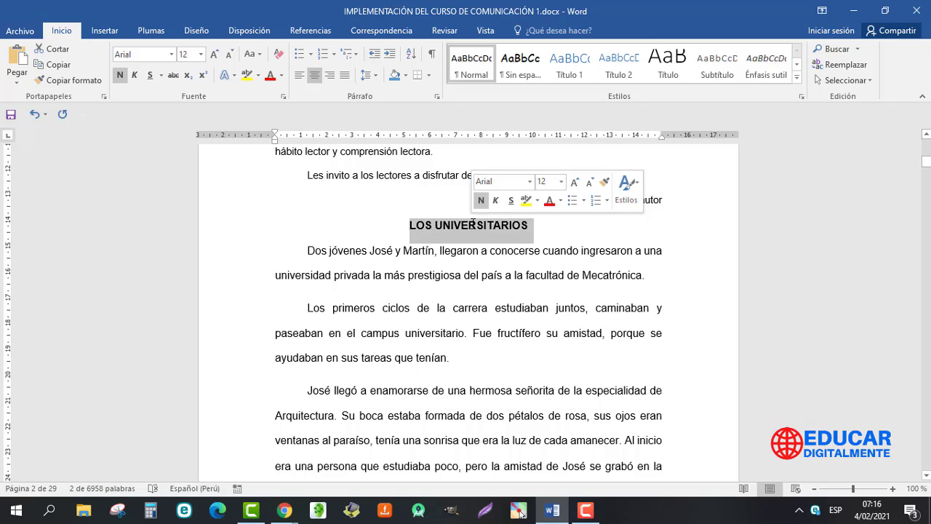
key("alt+Tab")
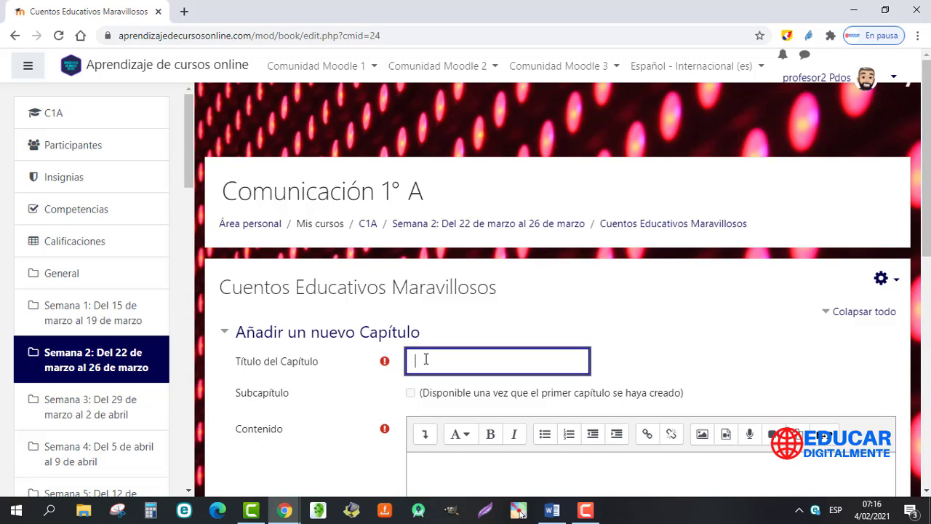
key("ctrl+v")
- Copy the full text of the story LOS UNIVERSITARIOS from the Word document into the chapter's content
scroll(426, 359, "down", 3)
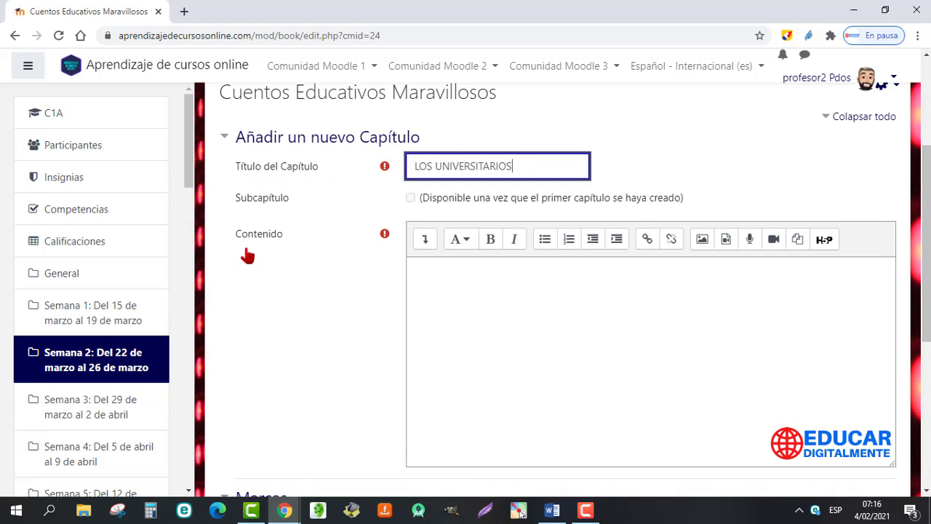
key("alt+Tab")
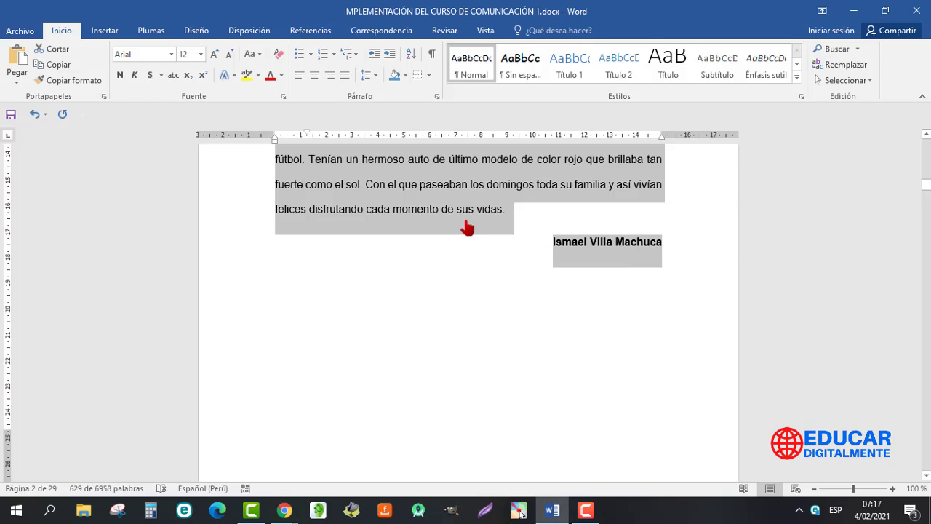
key("alt+Tab")
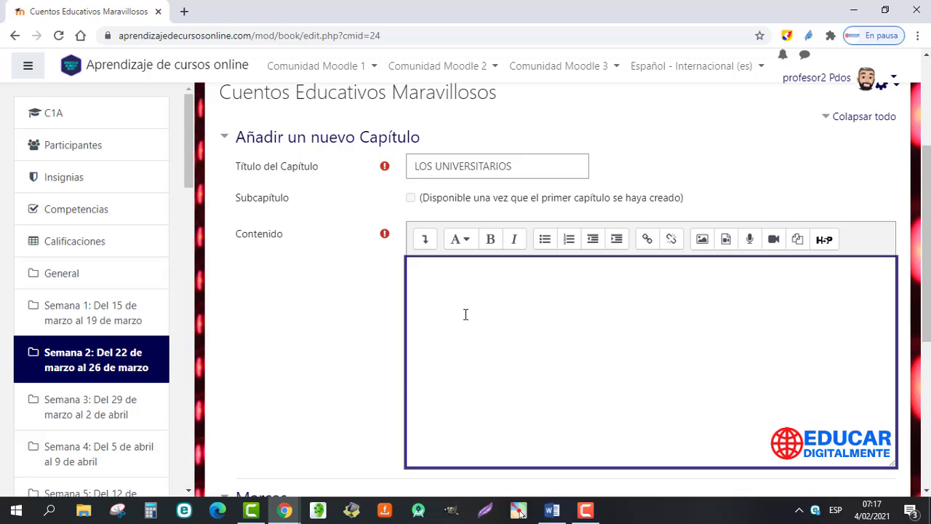
key("ctrl+v")
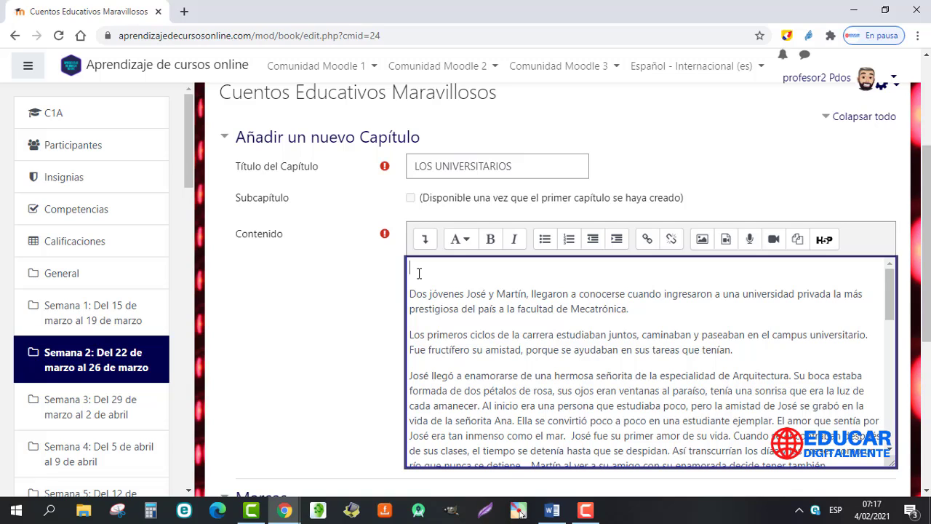
- Upload losuniversitarios.jpg and insert it above the story text, marking the image description as not necessary
left_click(702, 240)
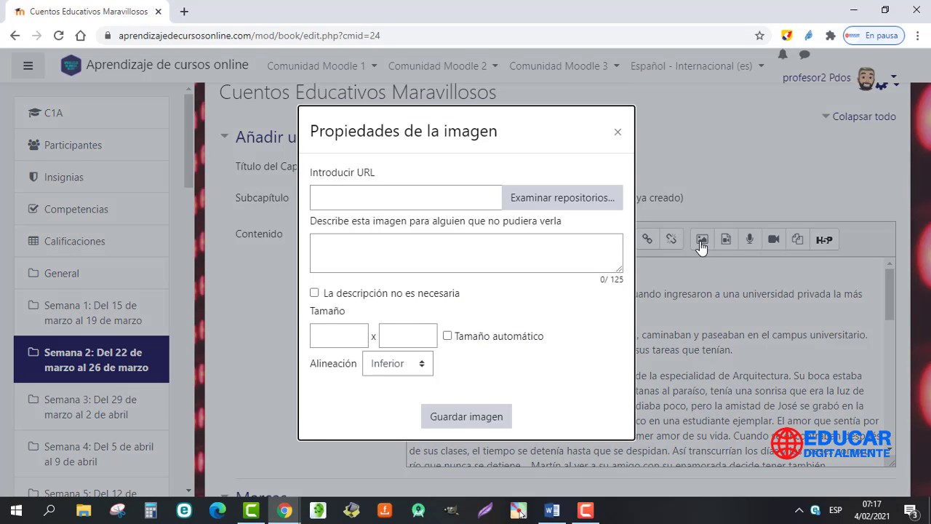
left_click(563, 198)
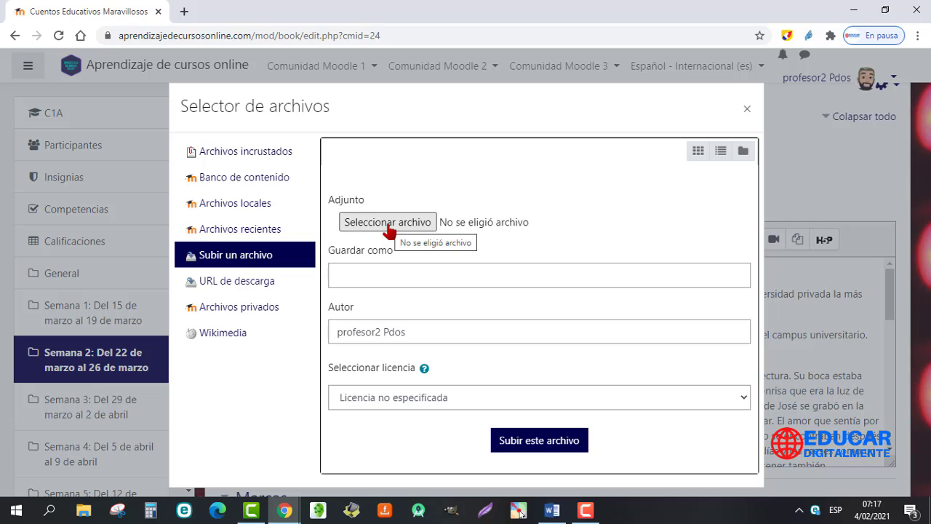
left_click(389, 229)
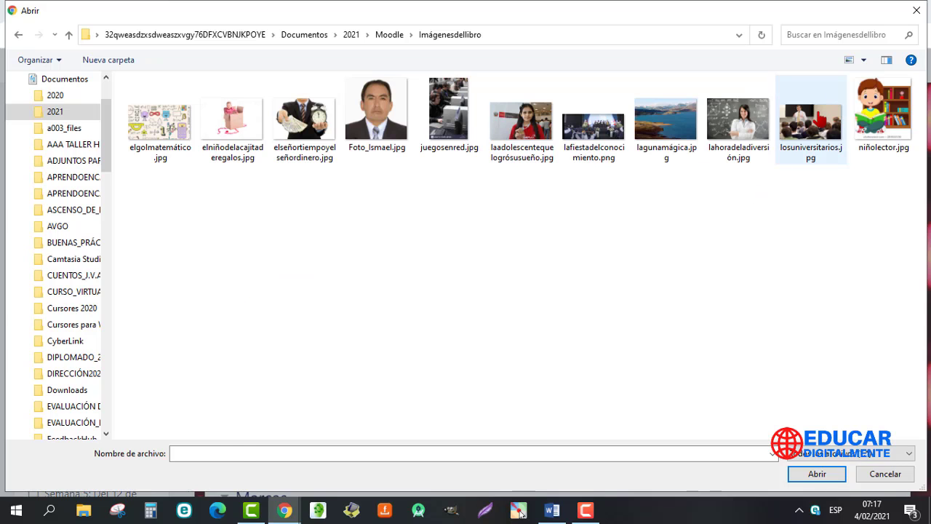
left_click(811, 120)
double_click(815, 120)
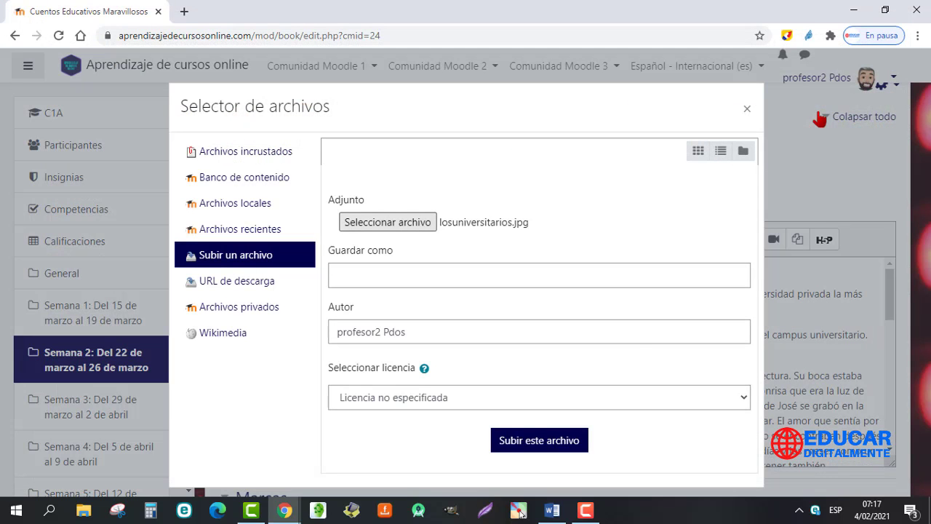
left_click(532, 442)
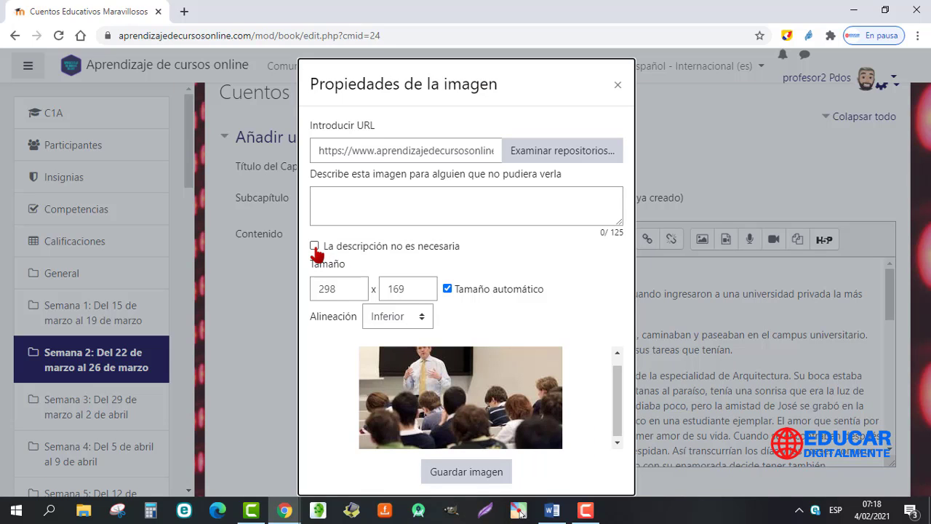
left_click(314, 247)
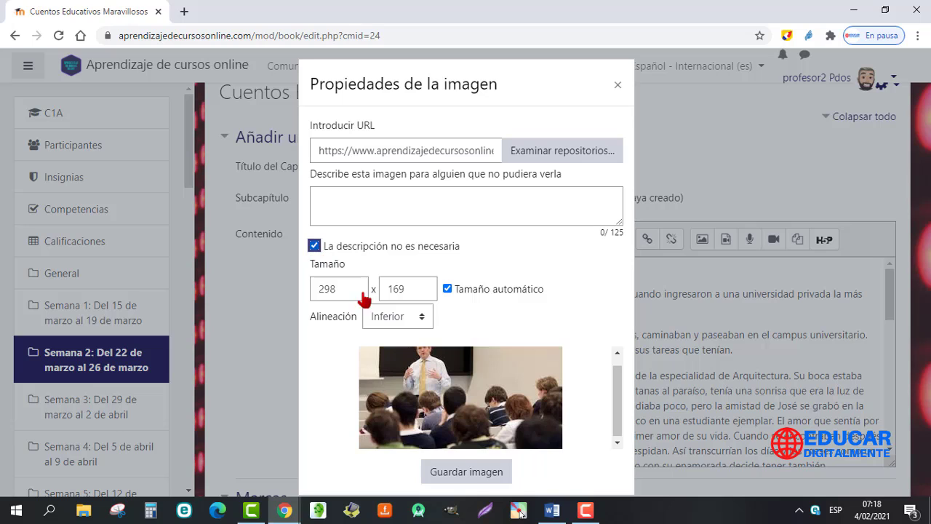
left_click(457, 474)
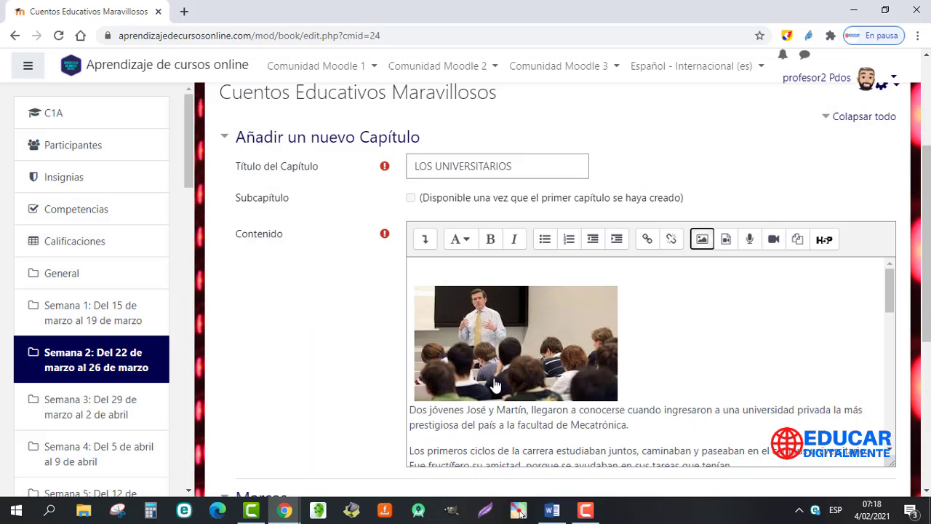
- Center the inserted classroom image in the chapter's content
left_click(537, 305)
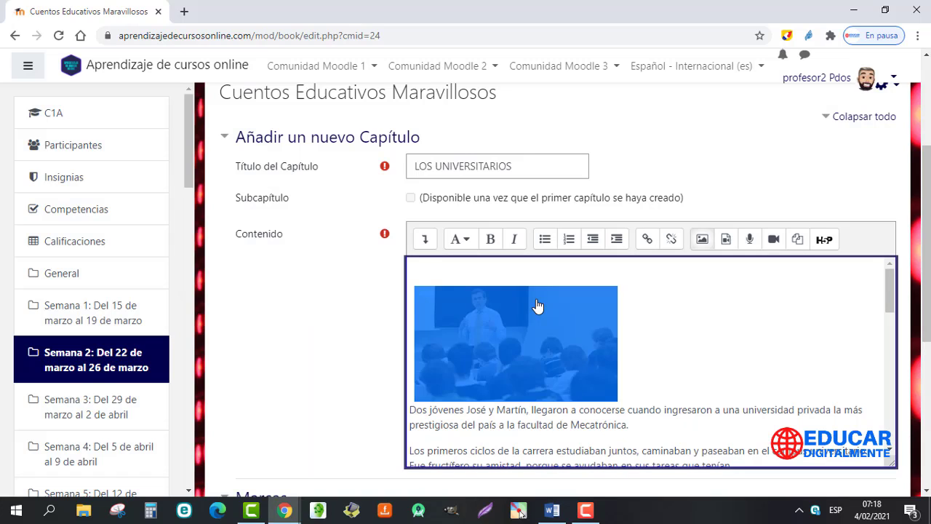
left_click(425, 240)
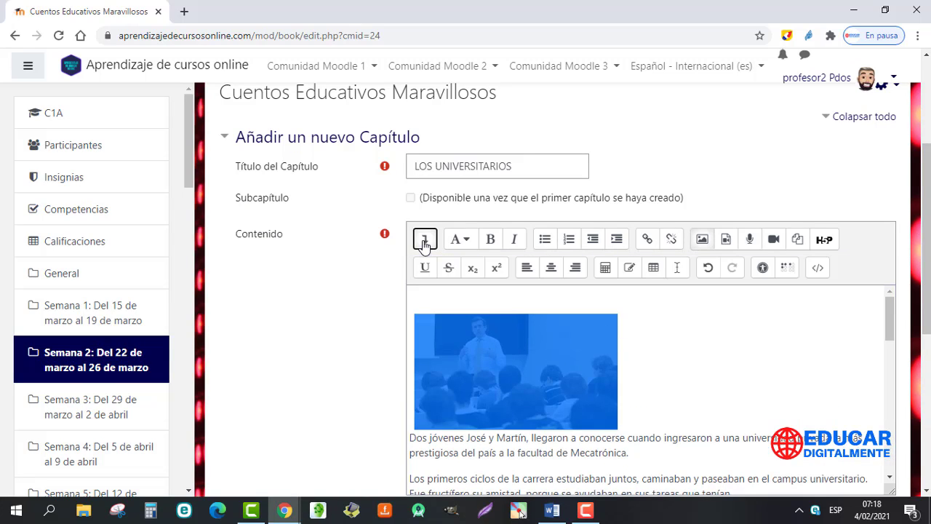
left_click(552, 269)
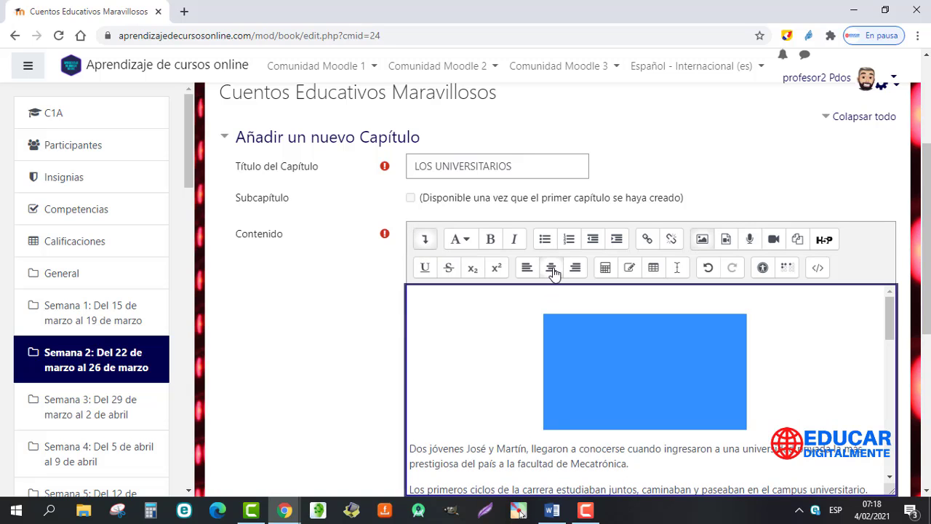
- Right-align the author's name at the end of the story and save the chapter
left_click_drag(890, 318, 901, 478)
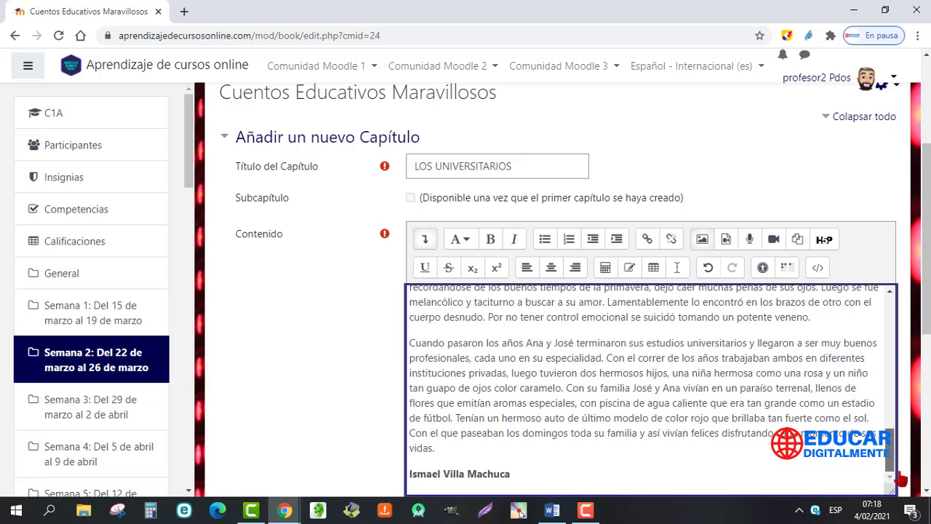
left_click_drag(511, 473, 409, 473)
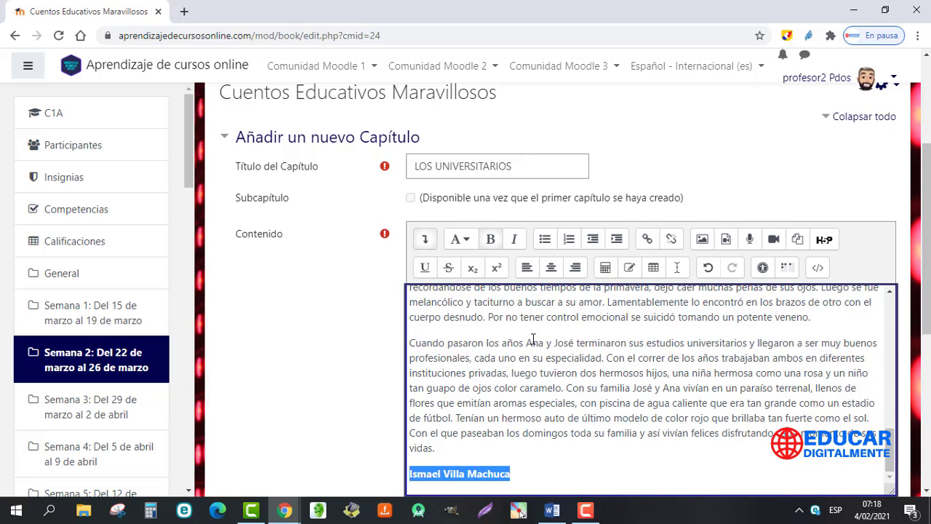
left_click(575, 268)
scroll(576, 272, "down", 3)
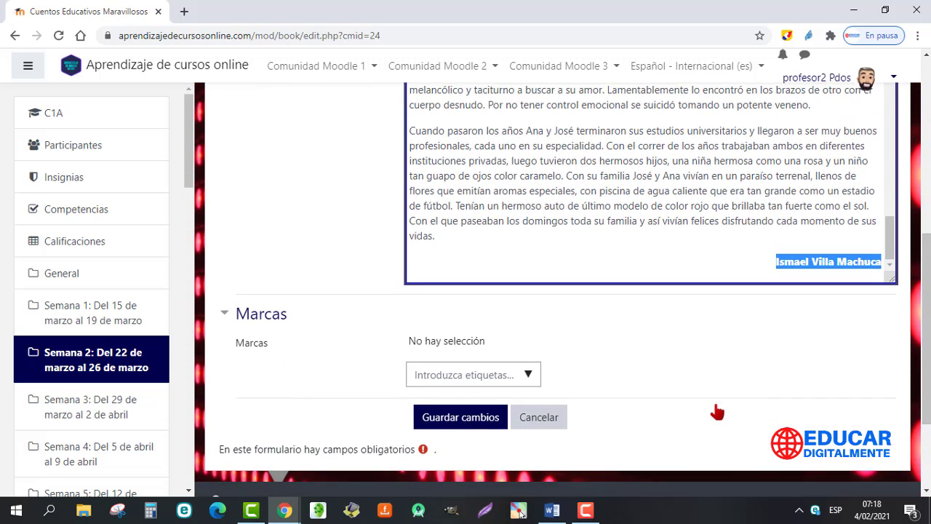
left_click(456, 422)
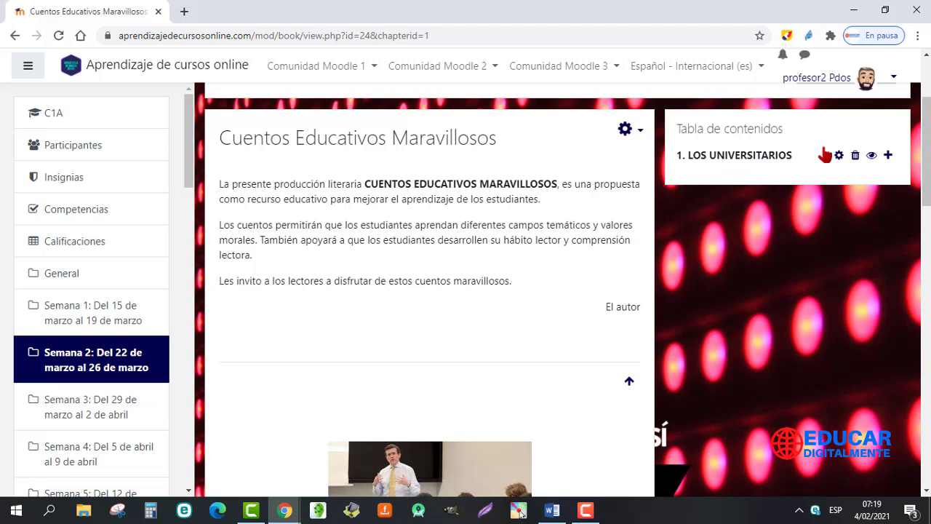
- Review the saved chapter LOS UNIVERSITARIOS and collapse the course navigation sidebar
scroll(800, 157, "up", 1)
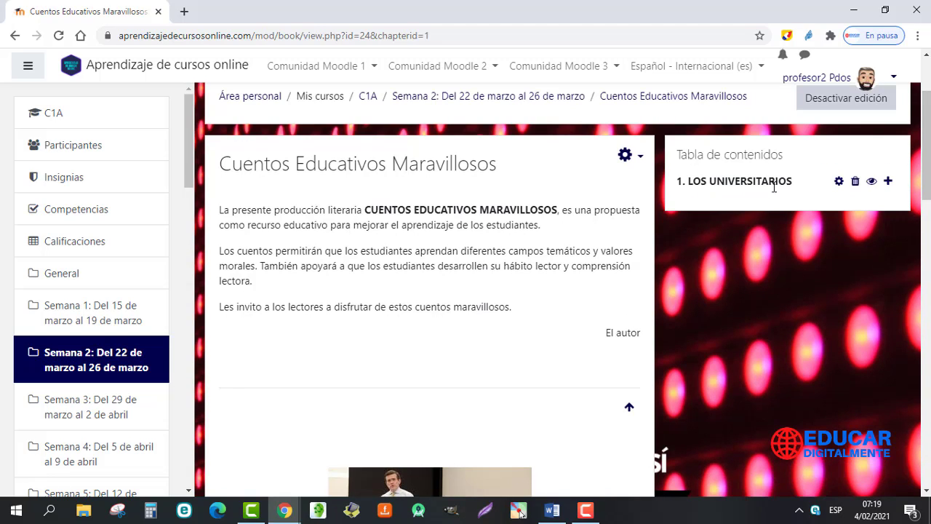
left_click_drag(926, 129, 926, 202)
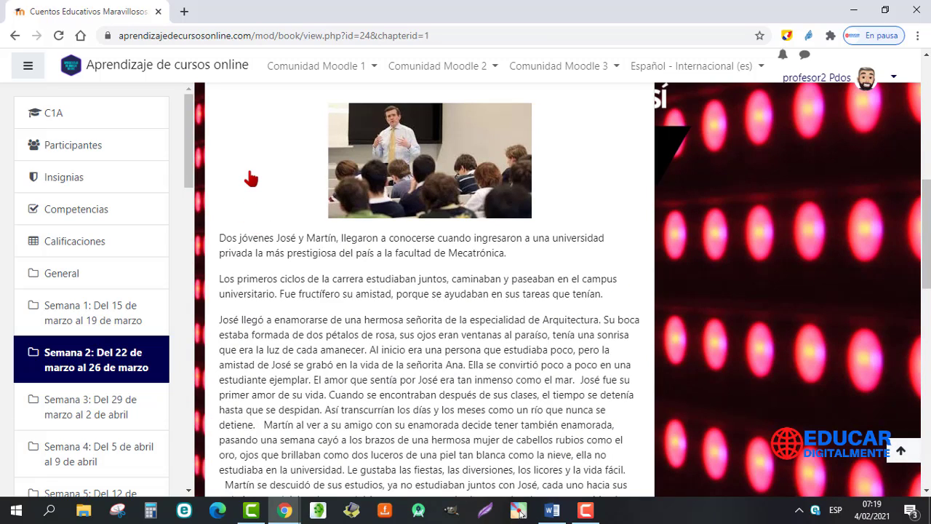
left_click(27, 67)
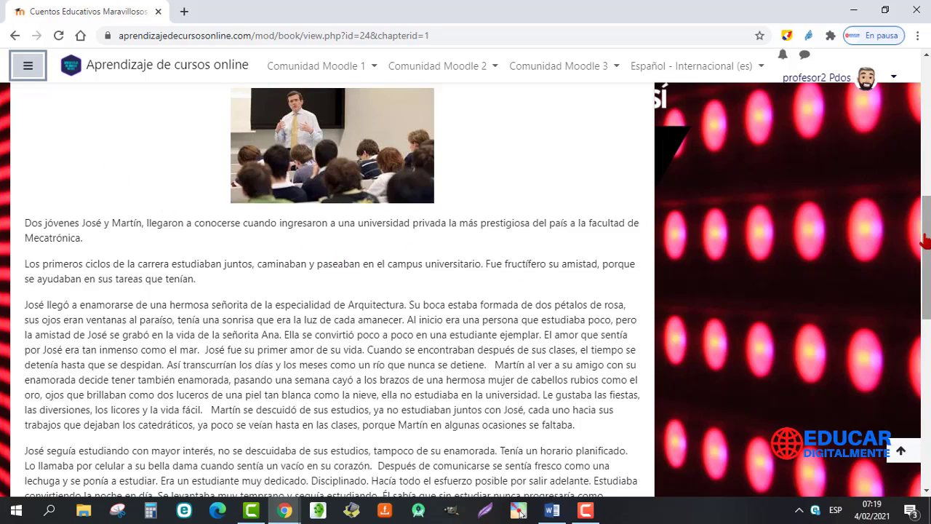
mouse_move(922, 240)
left_mouse_down()
mouse_move(925, 342)
mouse_move(922, 106)
left_mouse_up()
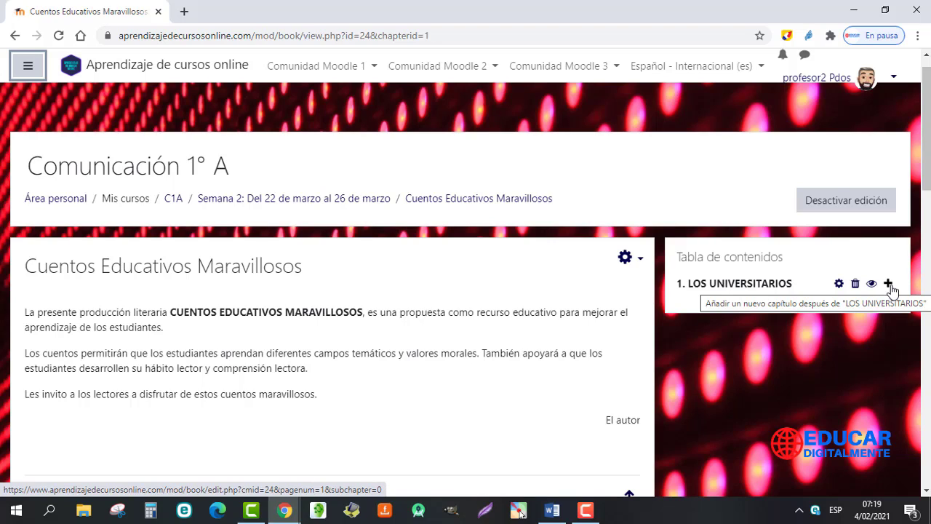
- Add a new chapter after LOS UNIVERSITARIOS and copy its title "LA HORA DE LA DIVERSIÓN" from the Word document
left_click(889, 285)
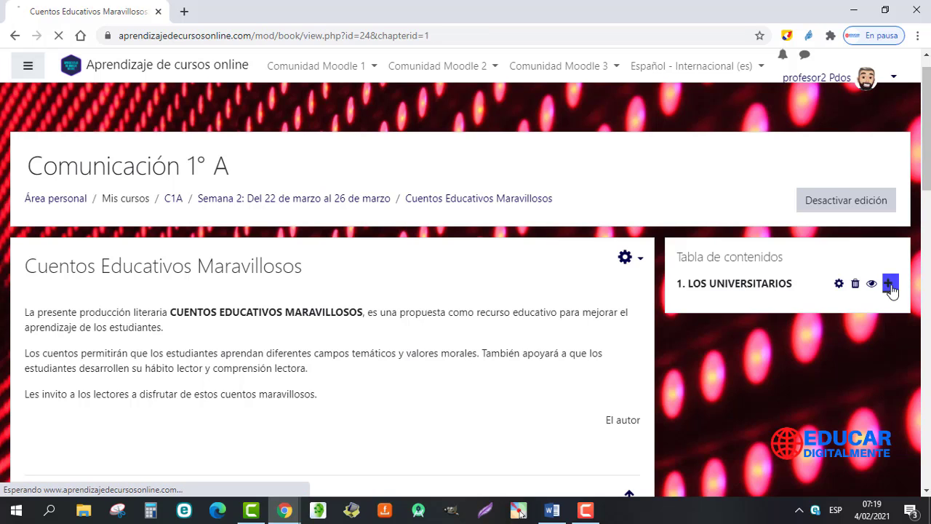
left_click_drag(926, 211, 926, 254)
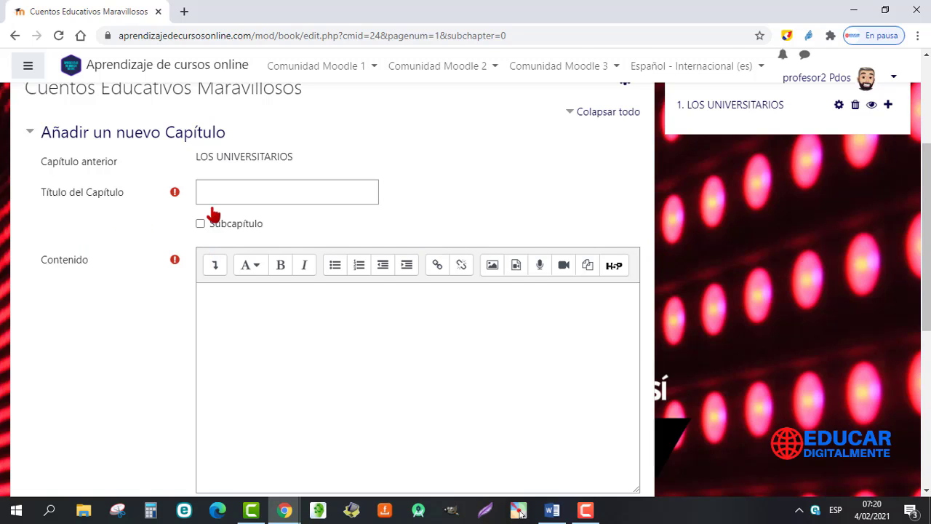
key("alt+Tab")
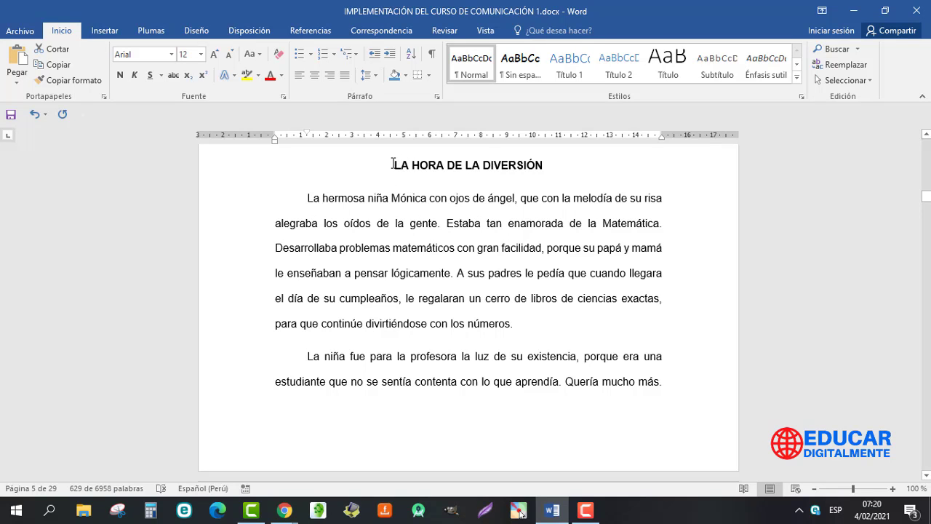
left_click_drag(392, 163, 550, 166)
key("ctrl+c")
key("alt+Tab")
key("ctrl+v")
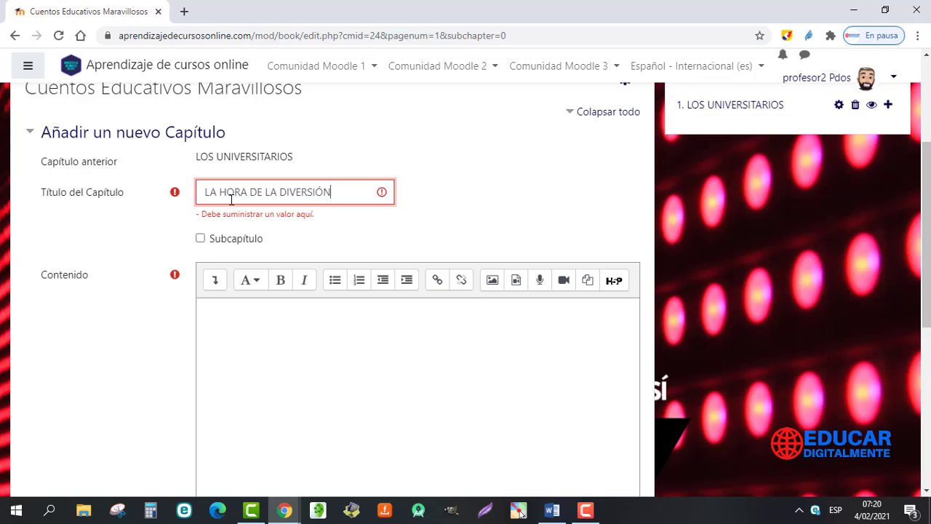
- Upload lahoradeladiversión.jpg and insert it in the new chapter's content, marking the image description as not necessary
left_click(218, 330)
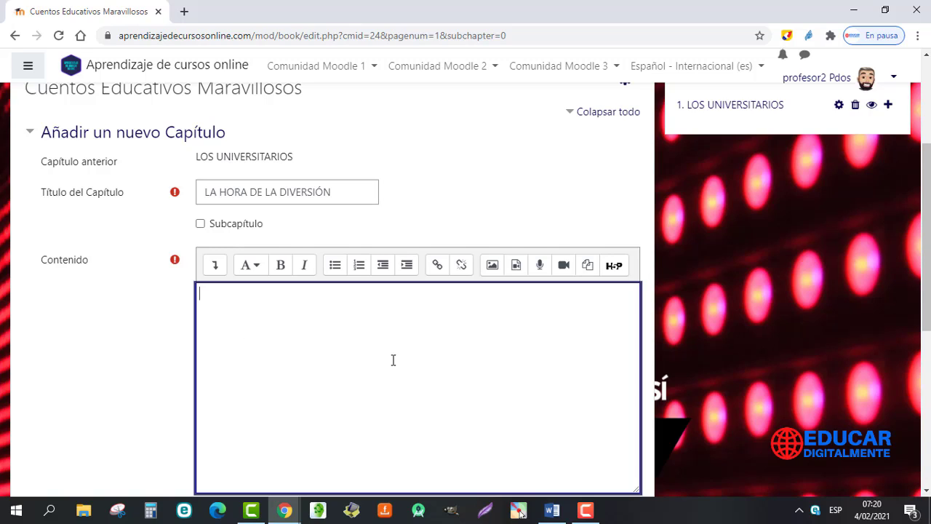
left_click(494, 266)
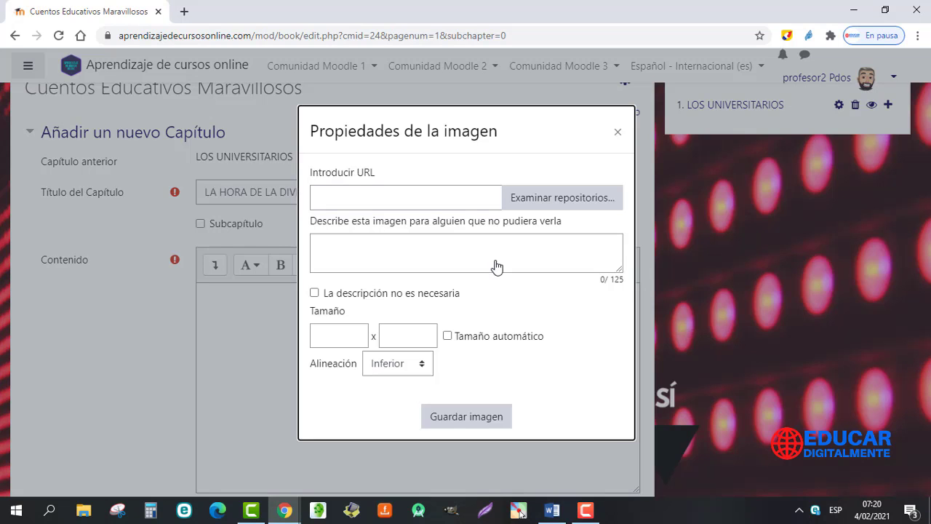
left_click(529, 208)
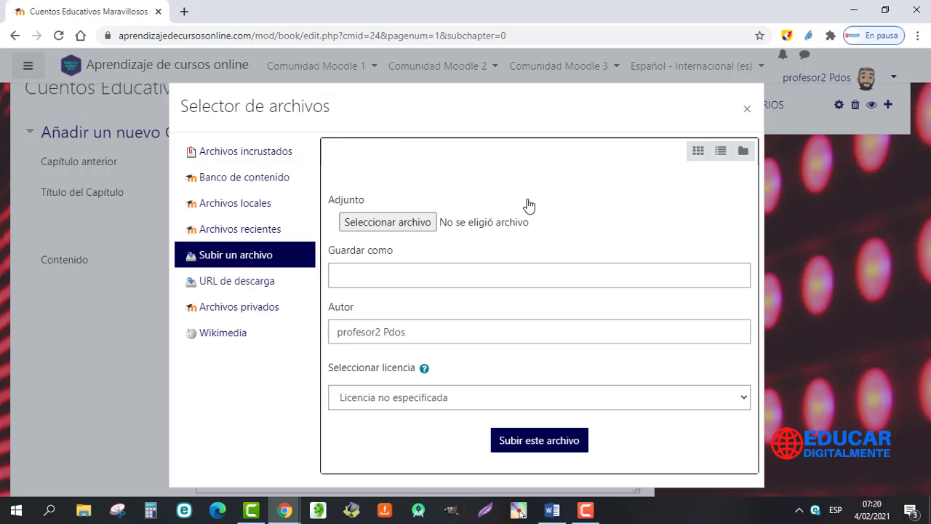
left_click(407, 231)
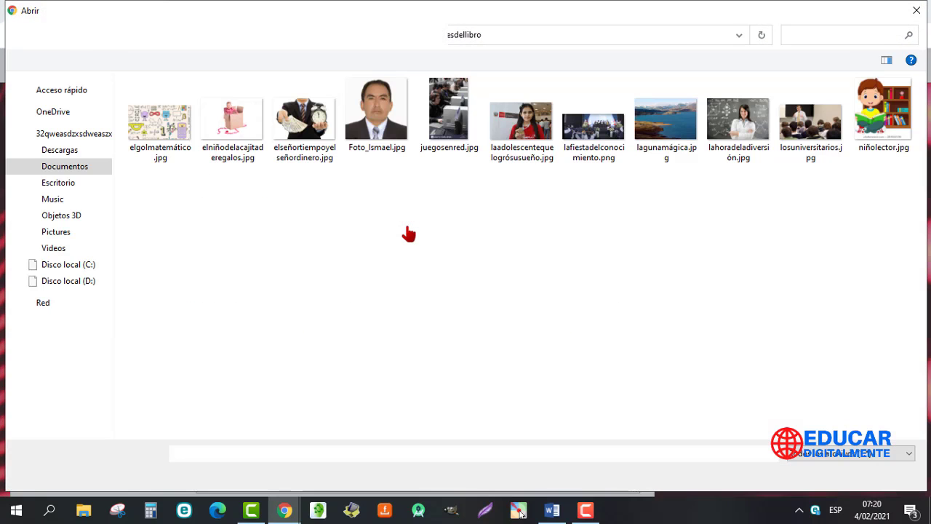
double_click(739, 124)
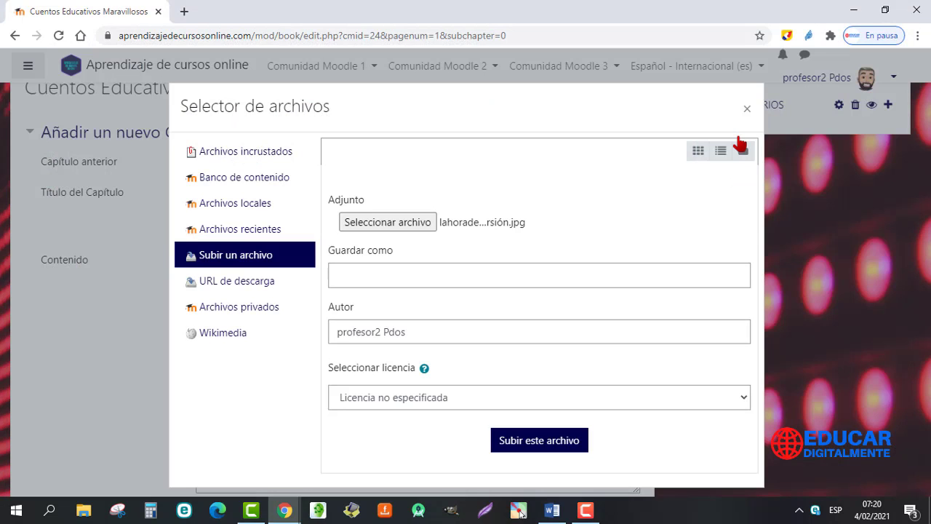
left_click(525, 446)
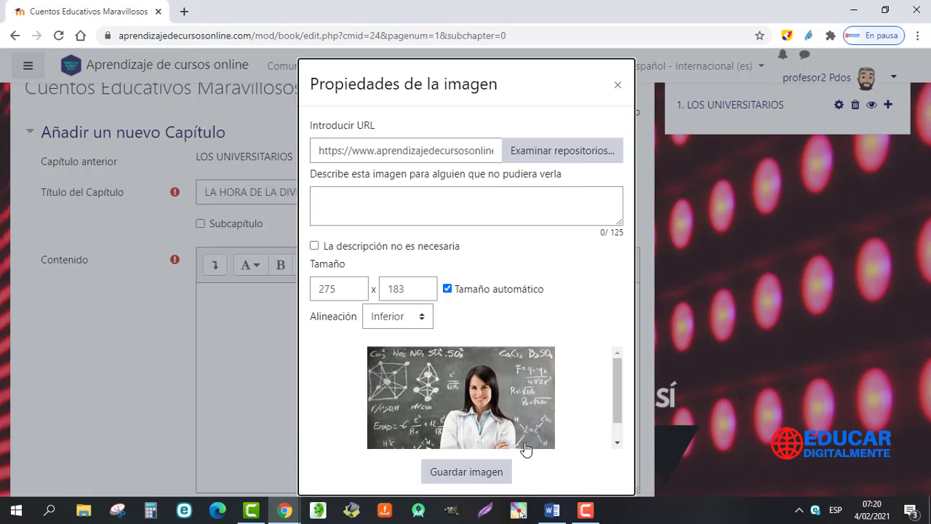
left_click(314, 247)
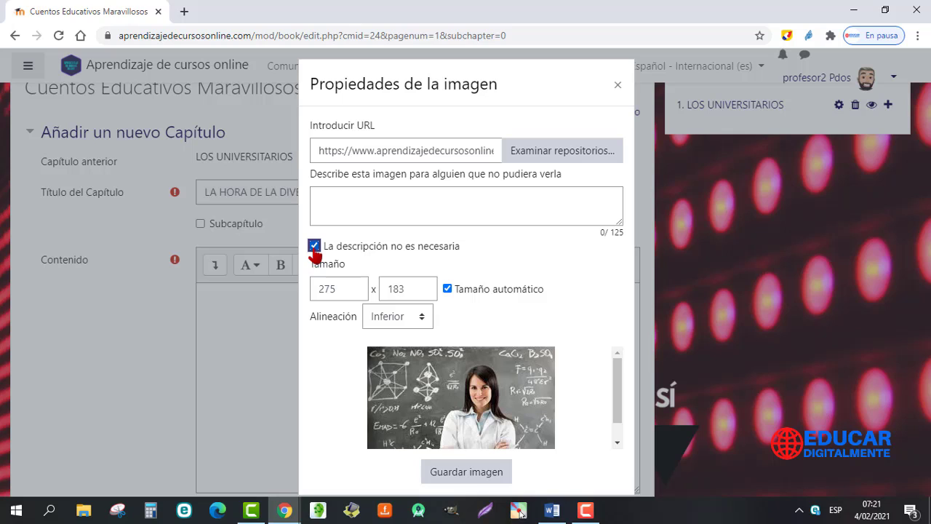
left_click(450, 473)
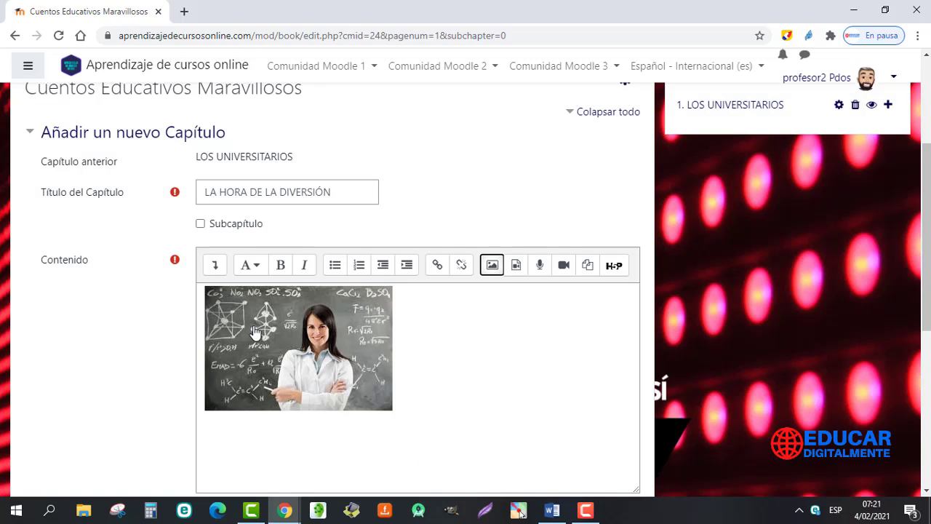
- Center the teacher image and start a left-aligned line below it for the story text
left_click(215, 268)
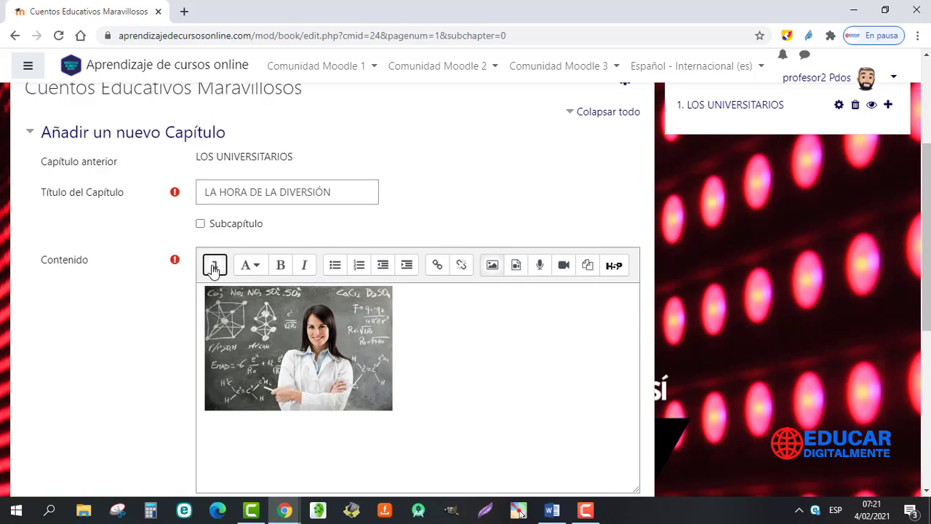
double_click(266, 369)
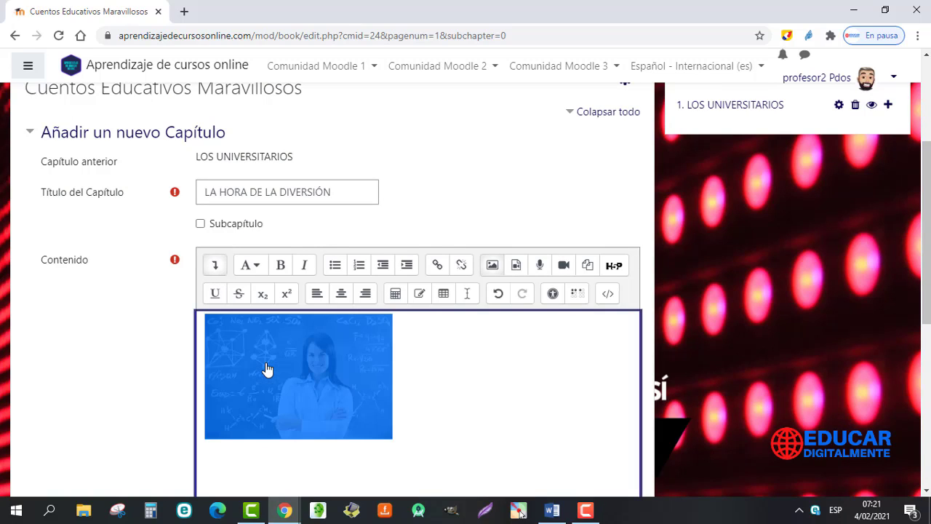
left_click(342, 294)
left_click(539, 434)
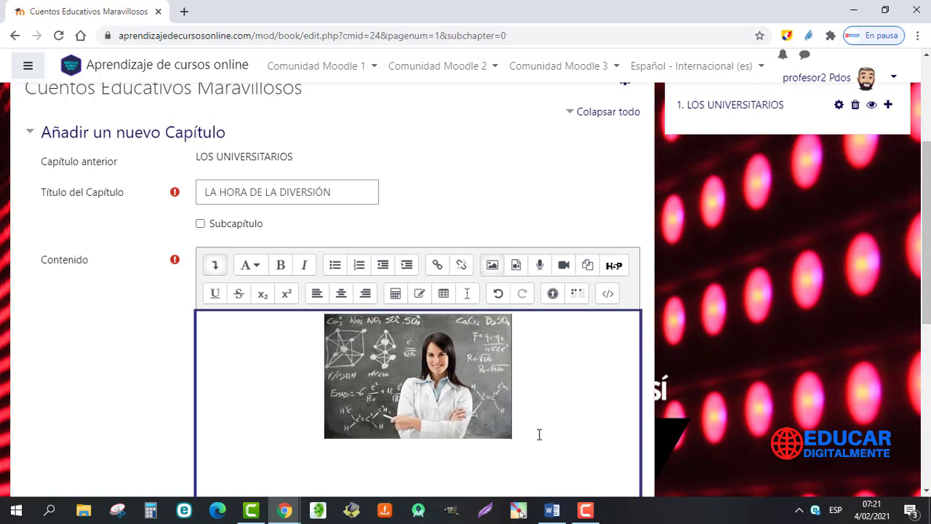
key("Return")
left_click(317, 300)
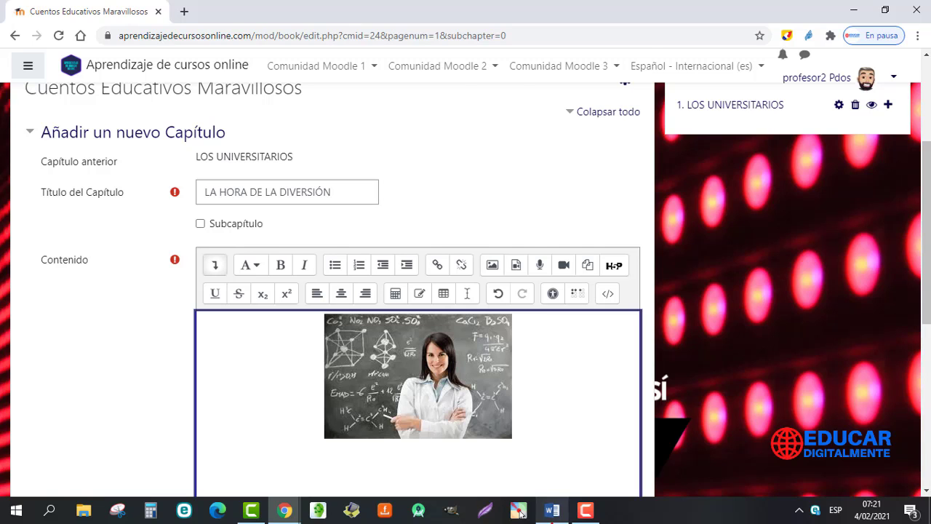
- Copy the full story text of LA HORA DE LA DIVERSIÓN, including the author line, from the Word document and paste it below the teacher image
left_click(553, 510)
left_click_drag(307, 197, 628, 432)
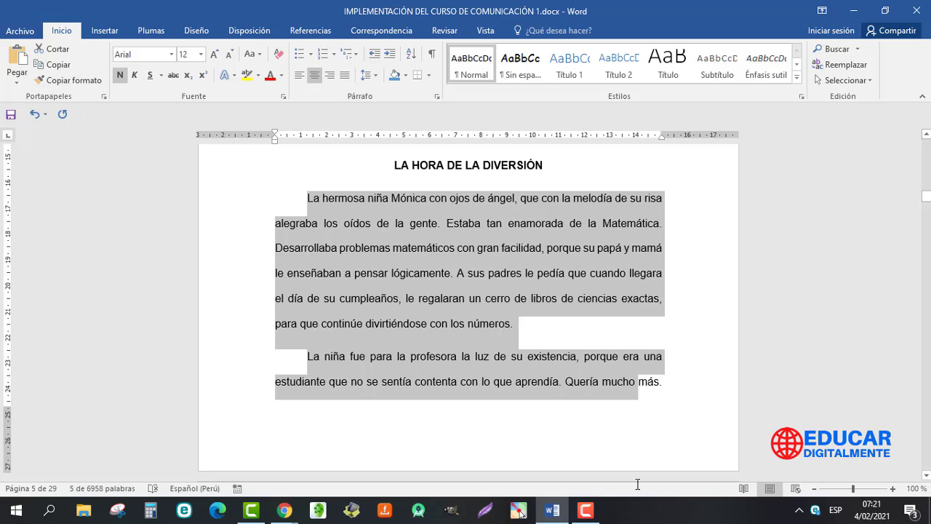
left_click_drag(638, 483, 676, 227)
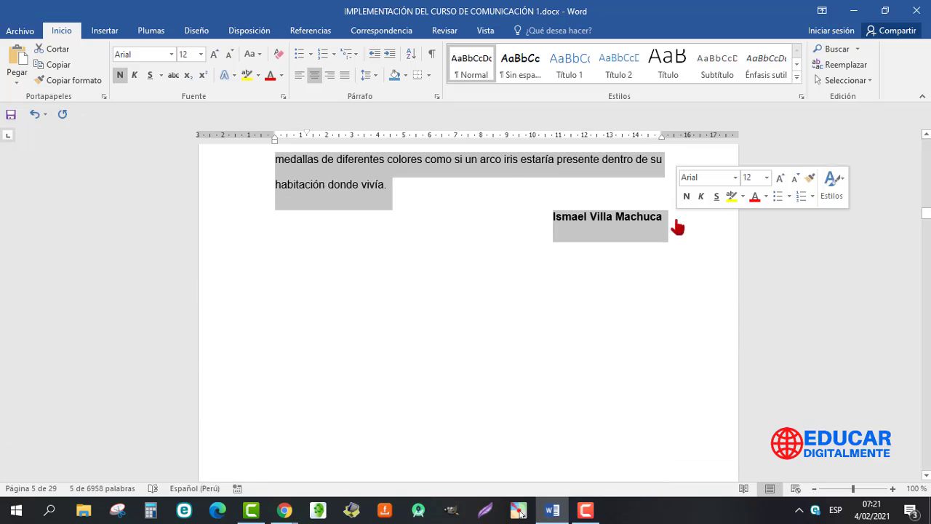
key("alt+Tab")
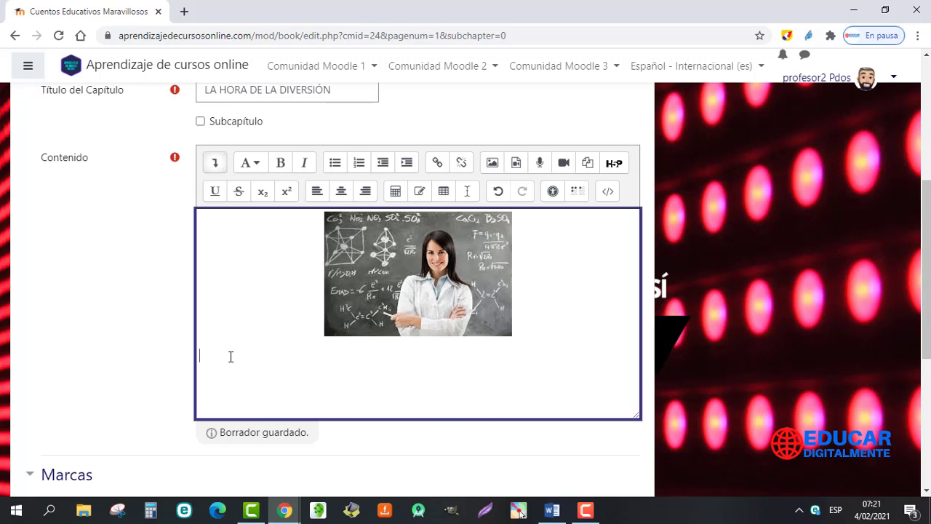
key("ctrl+v")
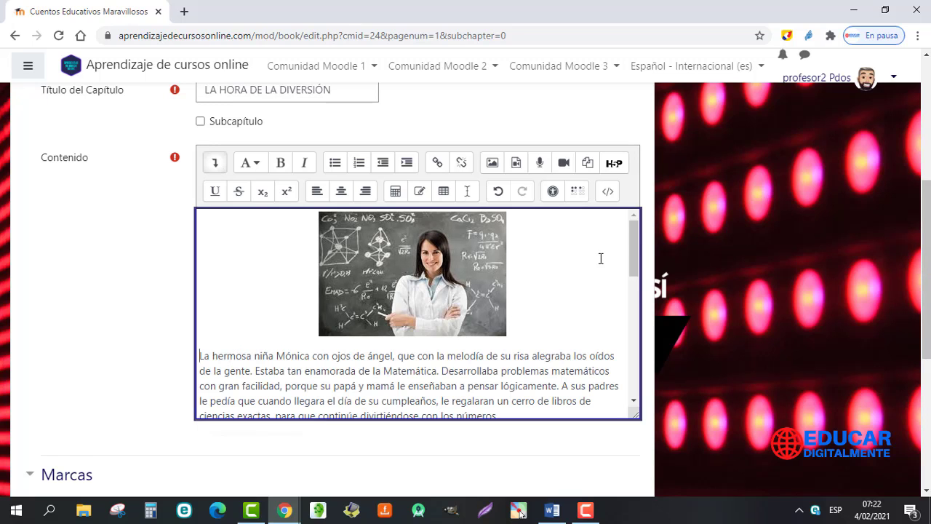
- Save the chapter LA HORA DE LA DIVERSIÓN and look over its saved page
mouse_move(638, 243)
left_mouse_down()
mouse_move(633, 371)
mouse_move(634, 231)
left_mouse_up()
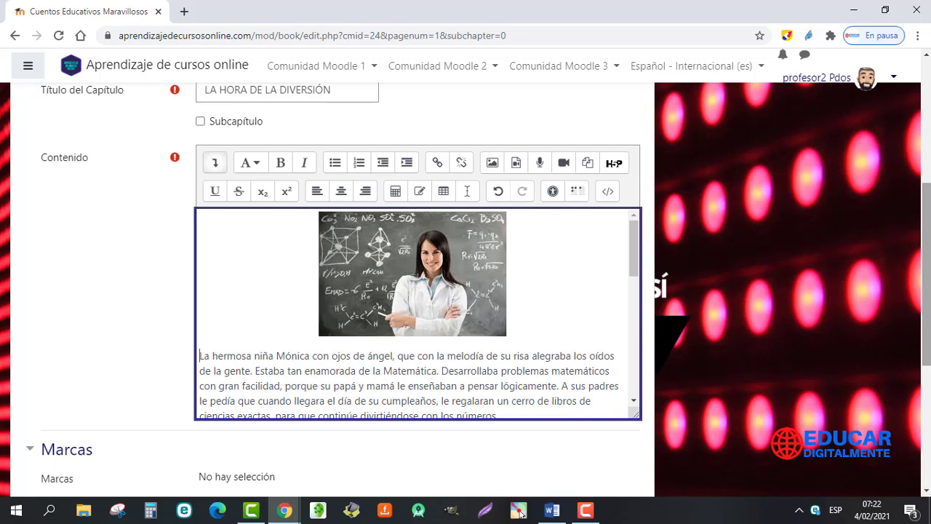
left_click_drag(929, 244, 927, 312)
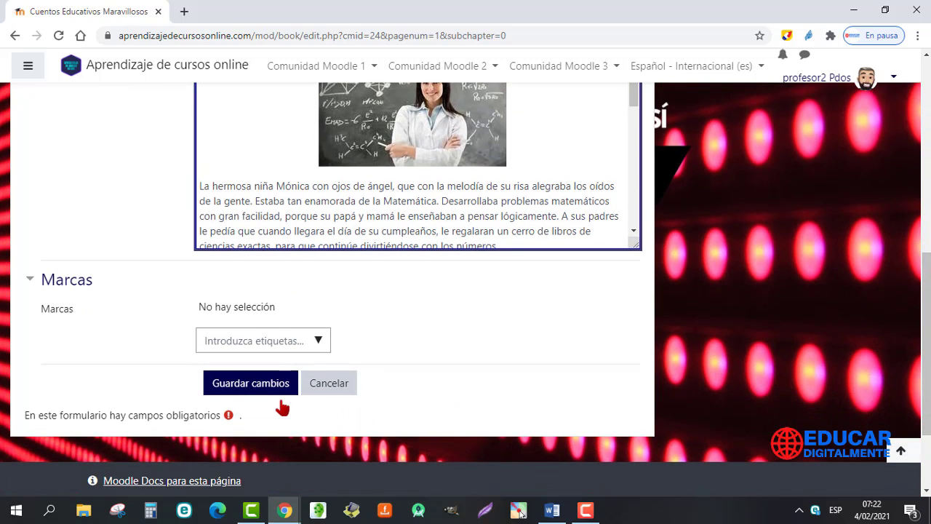
left_click(254, 384)
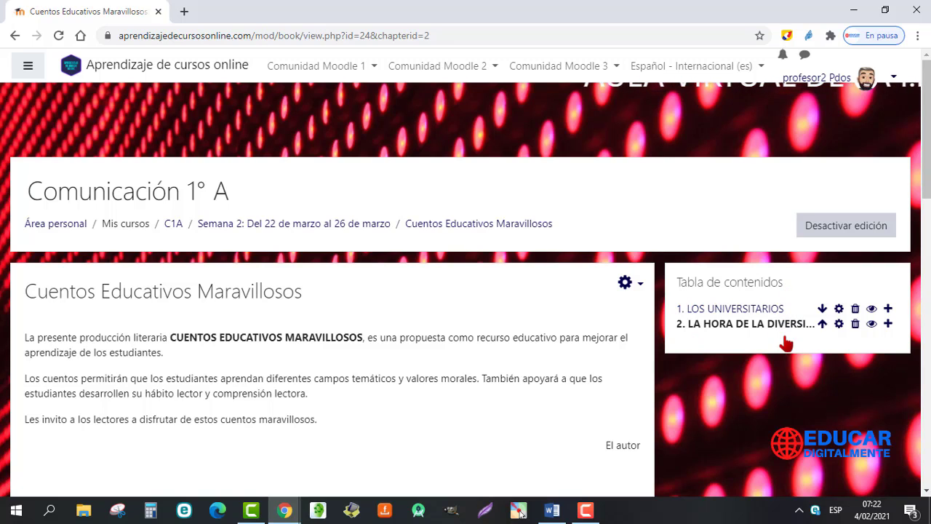
scroll(927, 178, "down", 2)
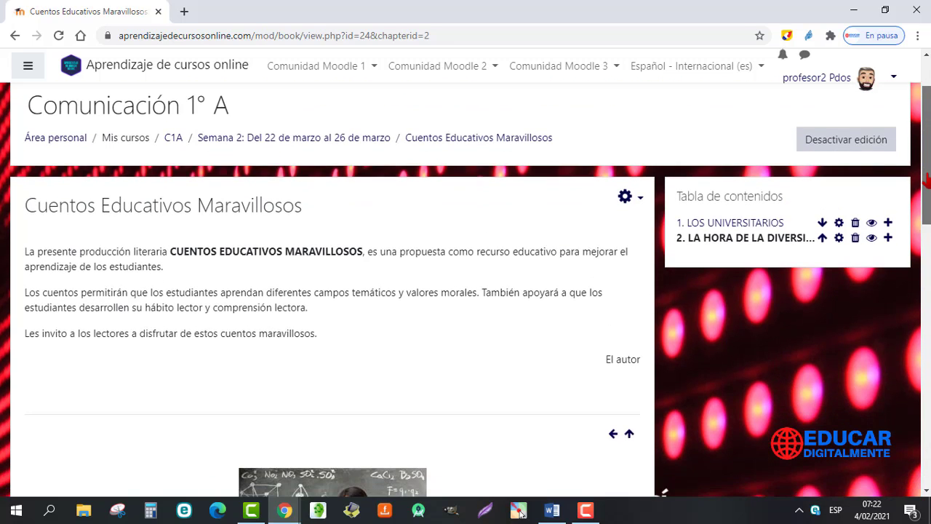
left_click_drag(928, 180, 928, 208)
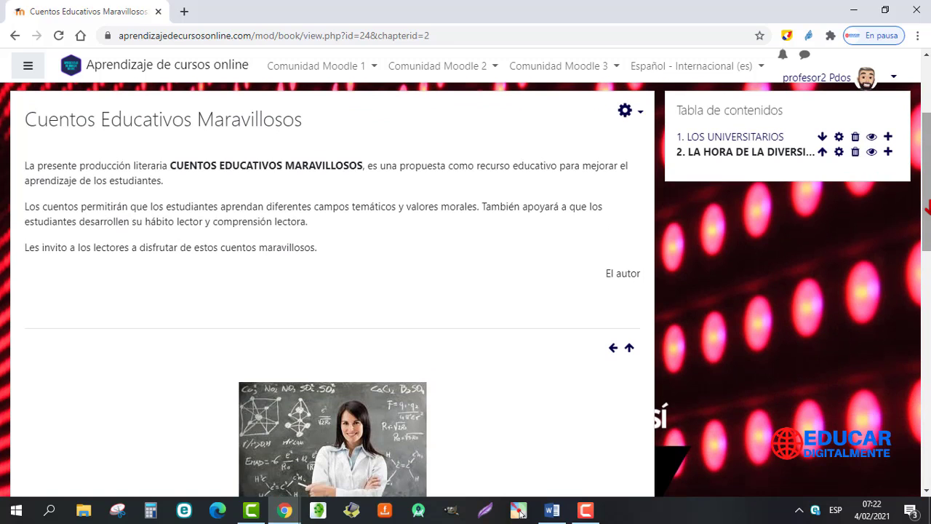
- Add a new chapter after LA HORA DE LA DIVERSIÓN and copy its title "EL NIÑO DE LA CAJITA DE REGALOS" from the Word document
left_click(889, 153)
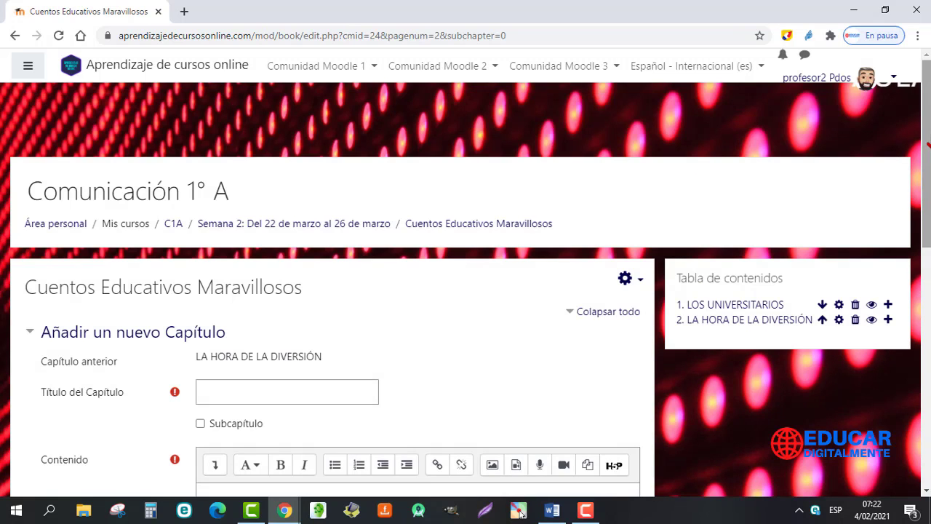
left_click_drag(927, 159, 928, 223)
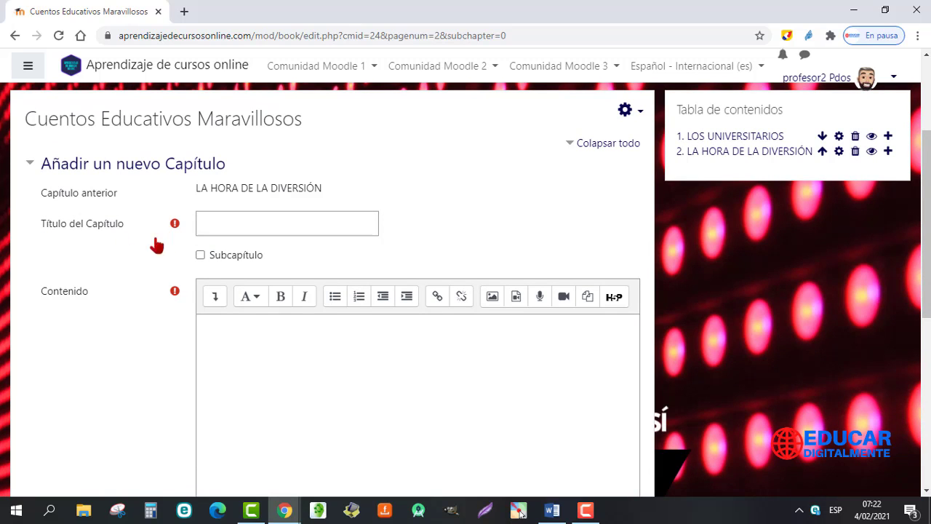
left_click(219, 227)
key("alt+Tab")
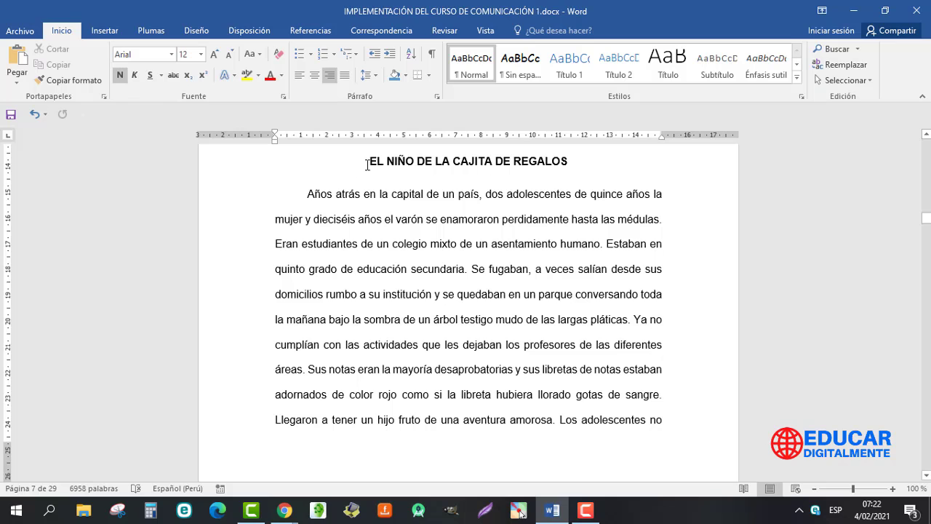
left_click_drag(367, 163, 573, 162)
key("ctrl+c")
key("alt+Tab")
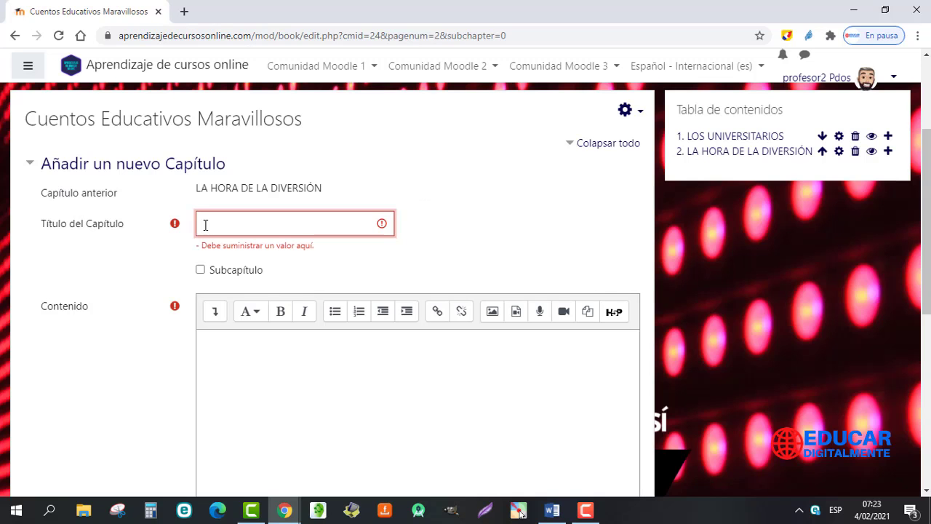
key("ctrl+v")
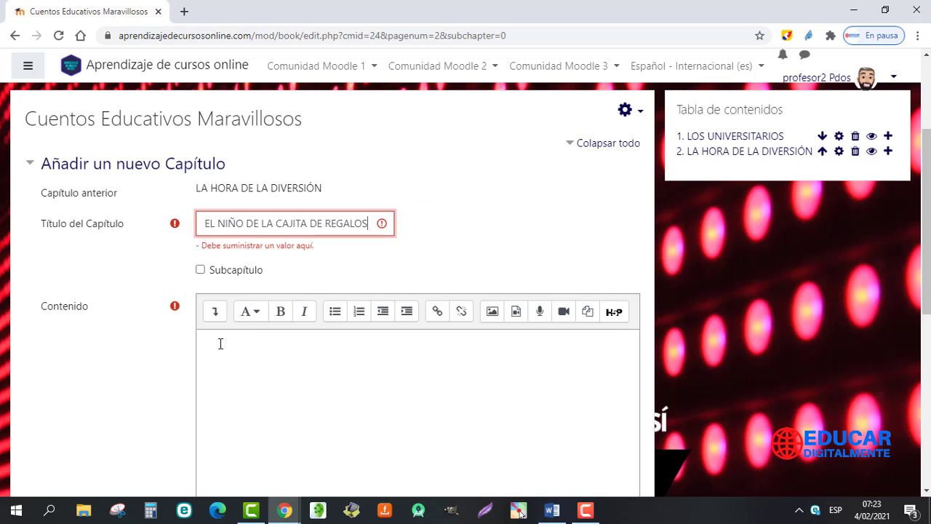
- Upload elniñodelacajitaderegalos.jpg from the Imágenesdellibro folder as an image for the new chapter's content
left_click(221, 344)
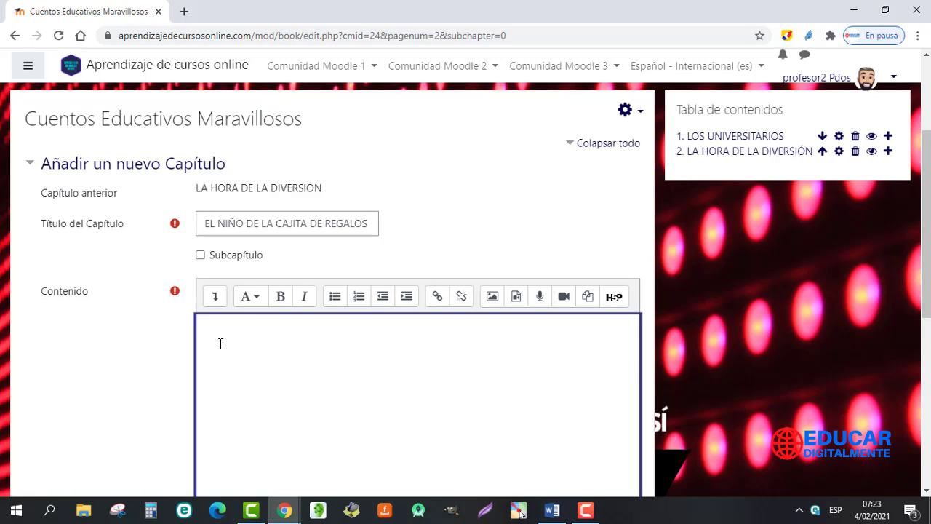
left_click(493, 298)
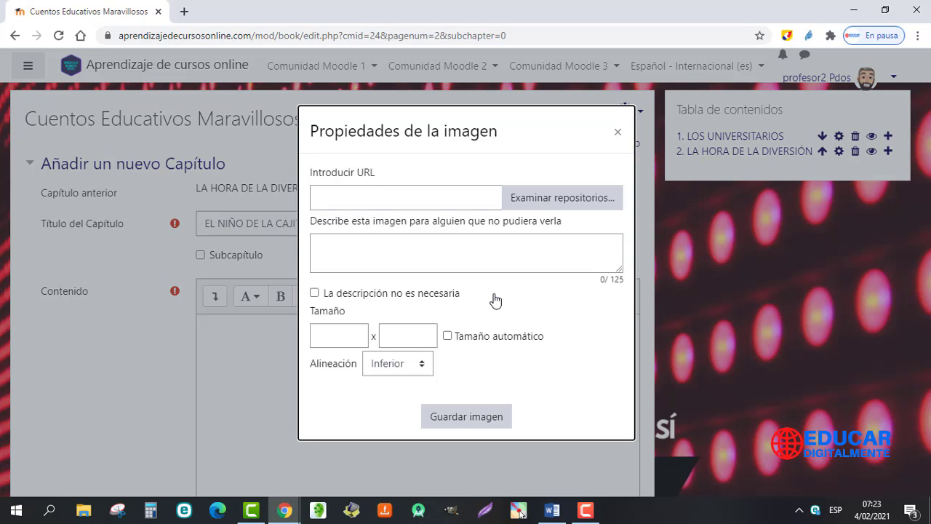
left_click(539, 204)
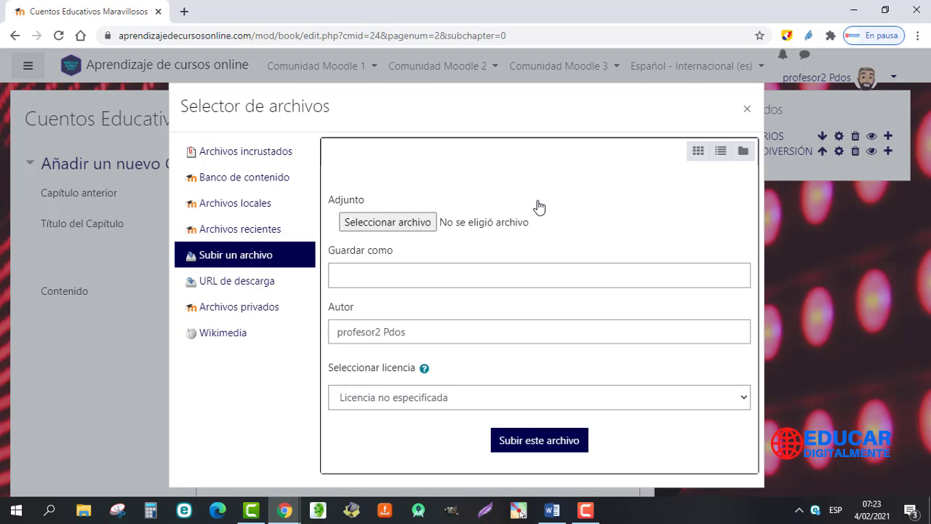
left_click(393, 226)
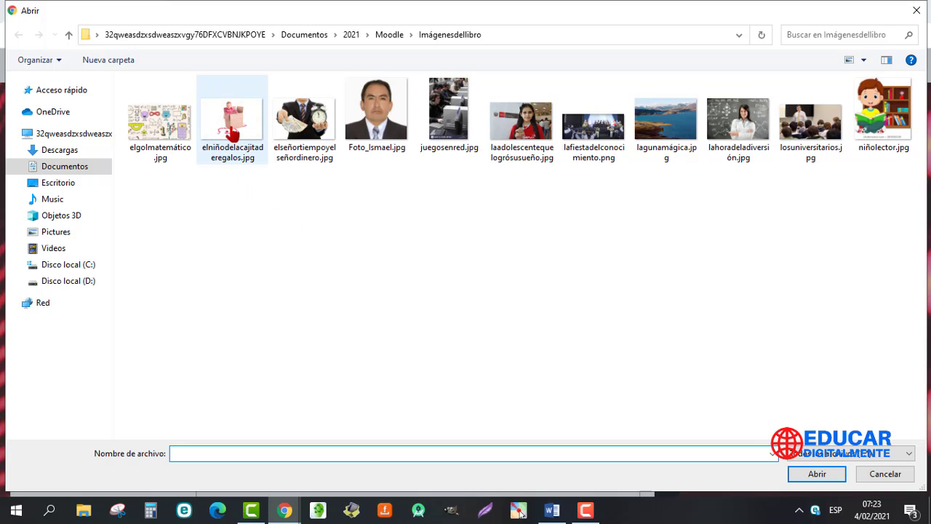
double_click(233, 132)
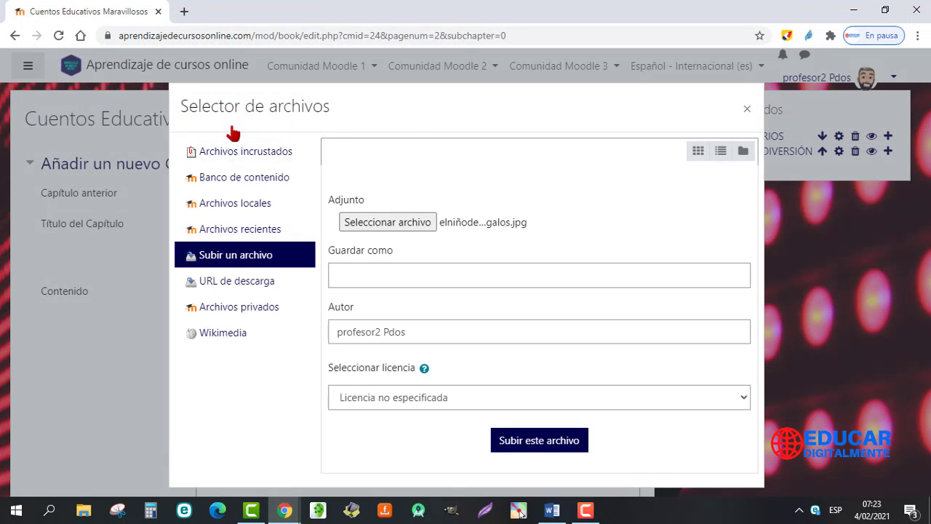
left_click(529, 452)
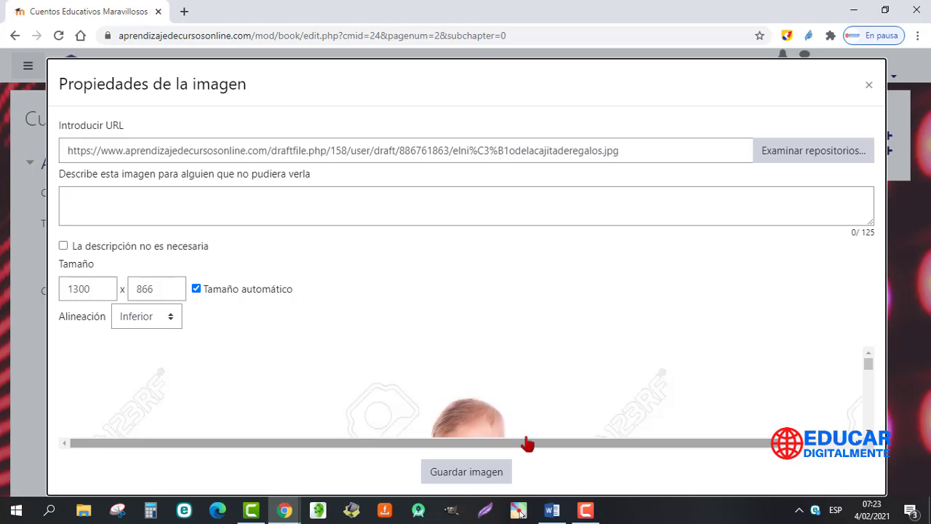
- Set the image width to 150 with automatic sizing, mark the description as not necessary, and insert the image
left_click(99, 286)
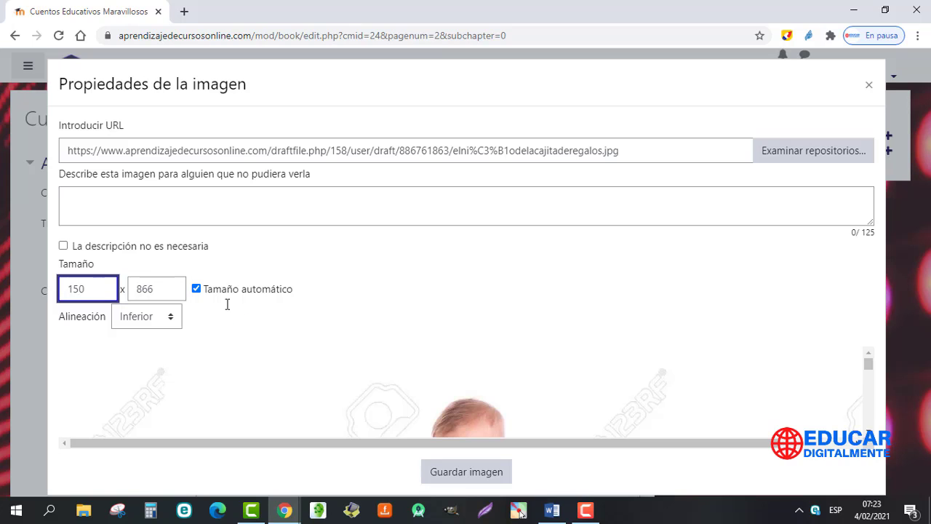
left_click(363, 303)
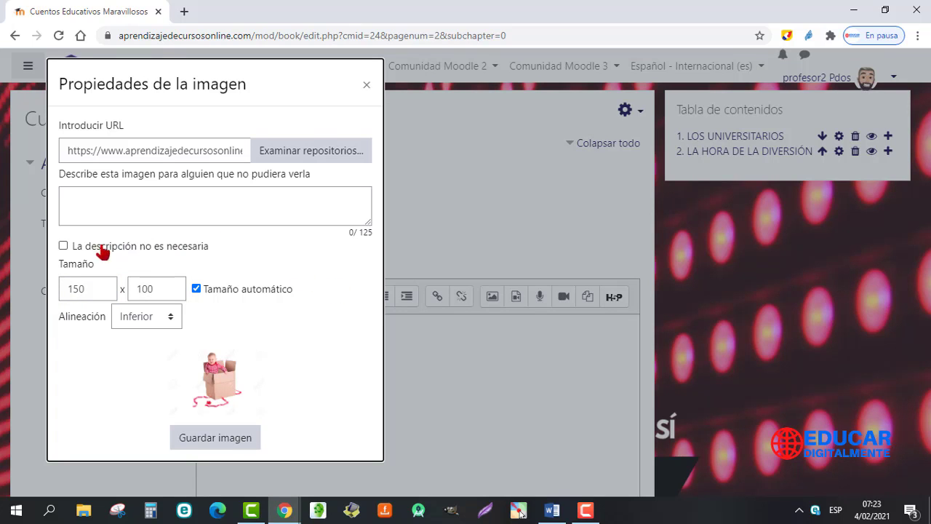
left_click(63, 246)
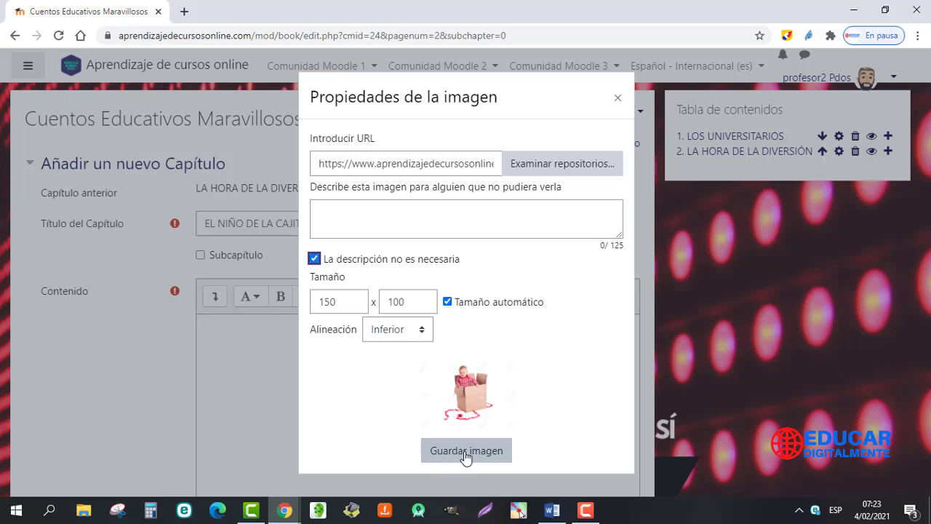
left_click(466, 455)
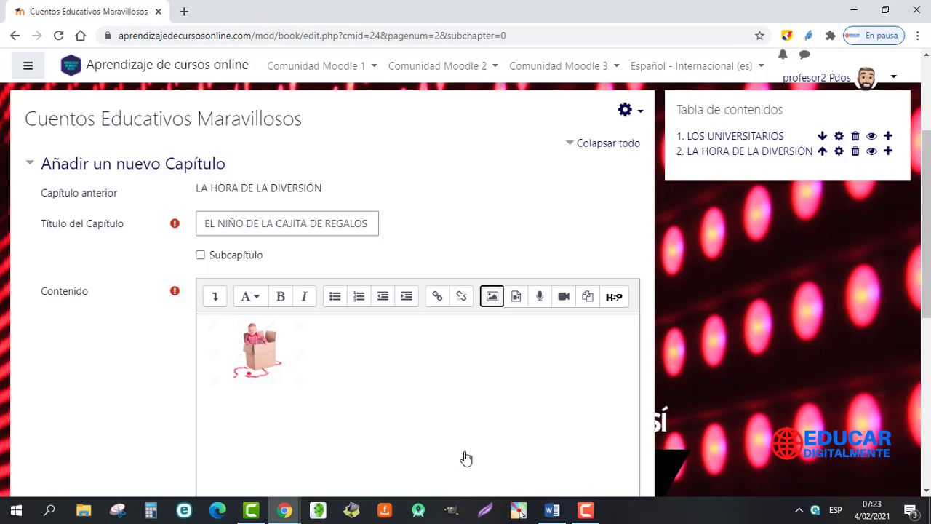
- Center the image of the child in the box and start a left-aligned line below it
left_click(261, 341)
left_click(262, 342)
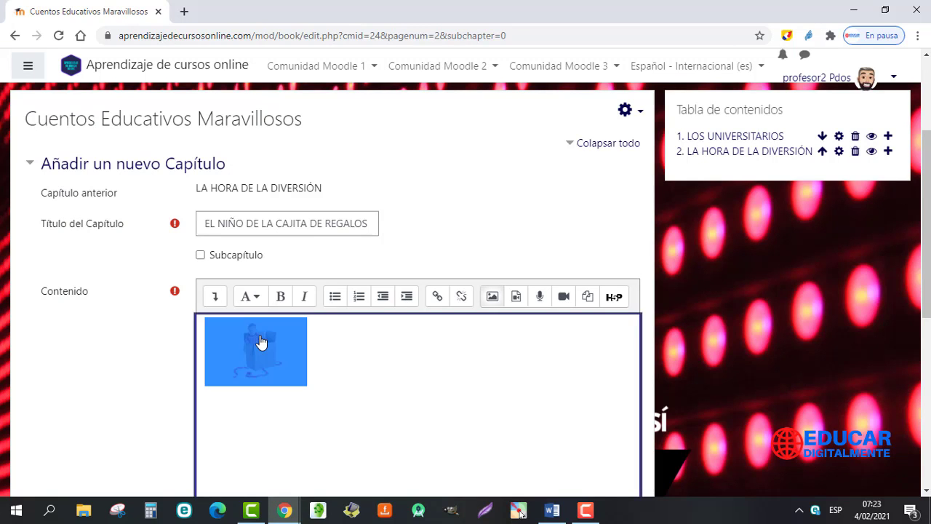
left_click(213, 299)
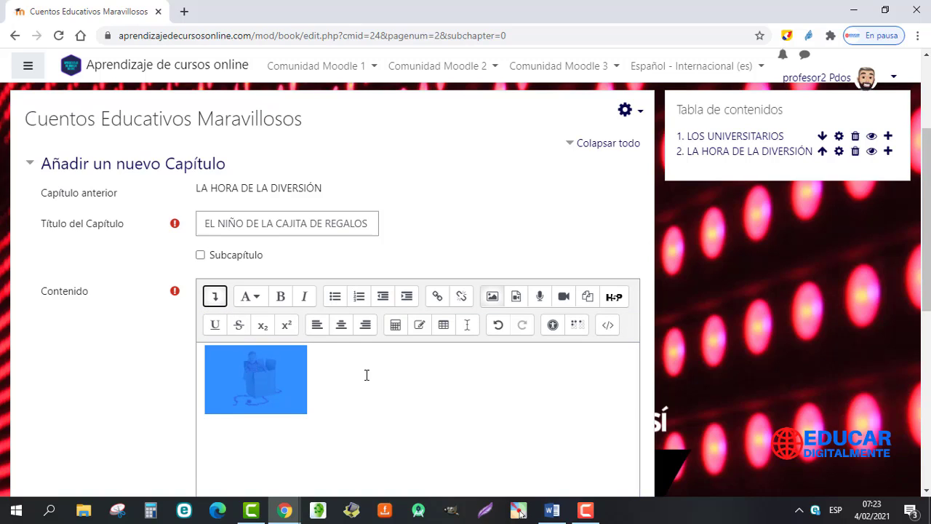
left_click(341, 326)
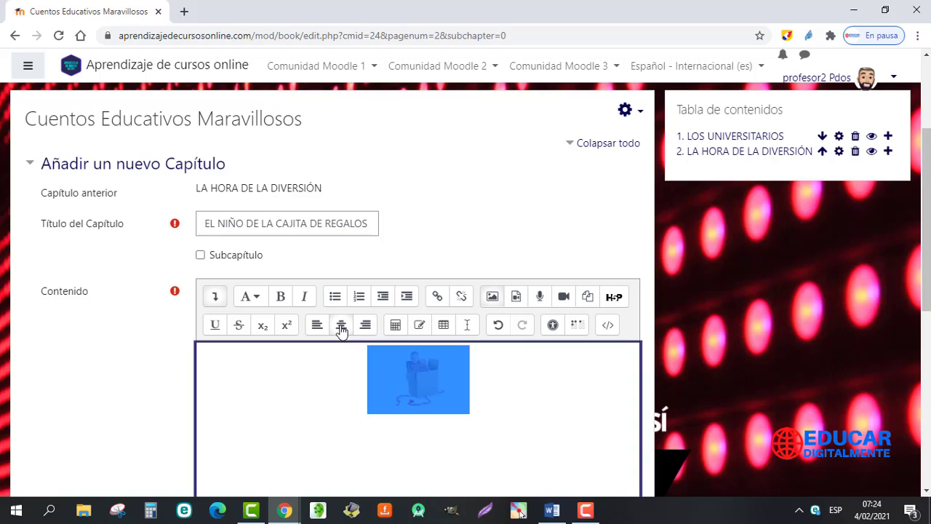
left_click(498, 414)
key("Return")
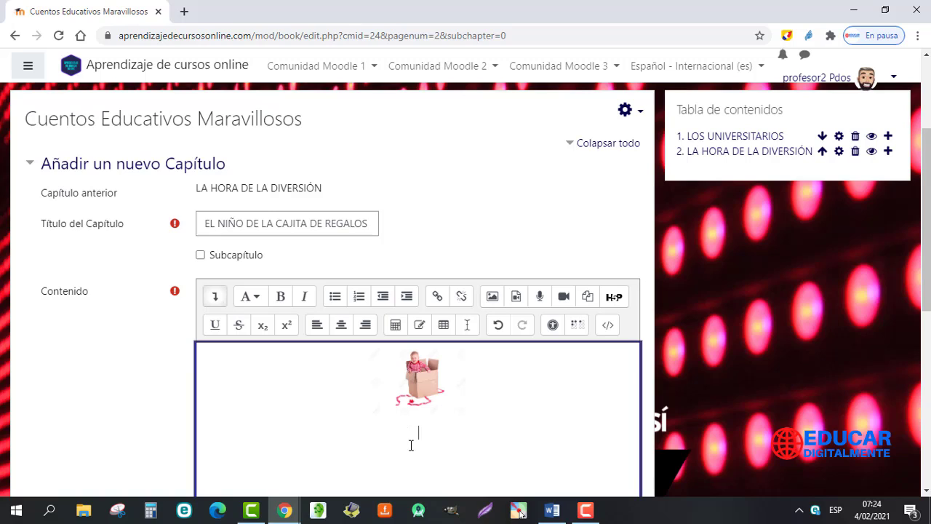
left_click(316, 332)
- Copy the full story text of EL NIÑO DE LA CAJITA DE REGALOS from the Word document and paste it below the image
left_click(552, 510)
scroll(526, 437, "down", 3)
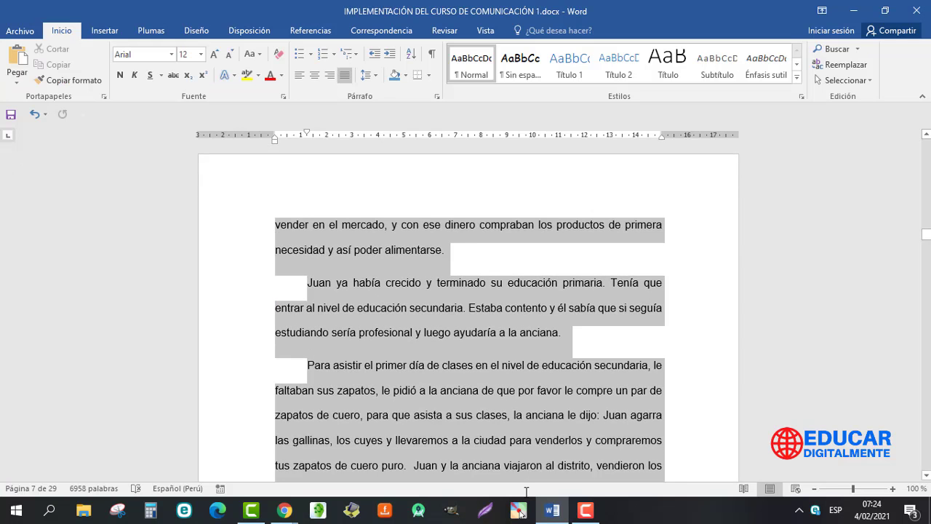
left_click_drag(526, 491, 526, 491)
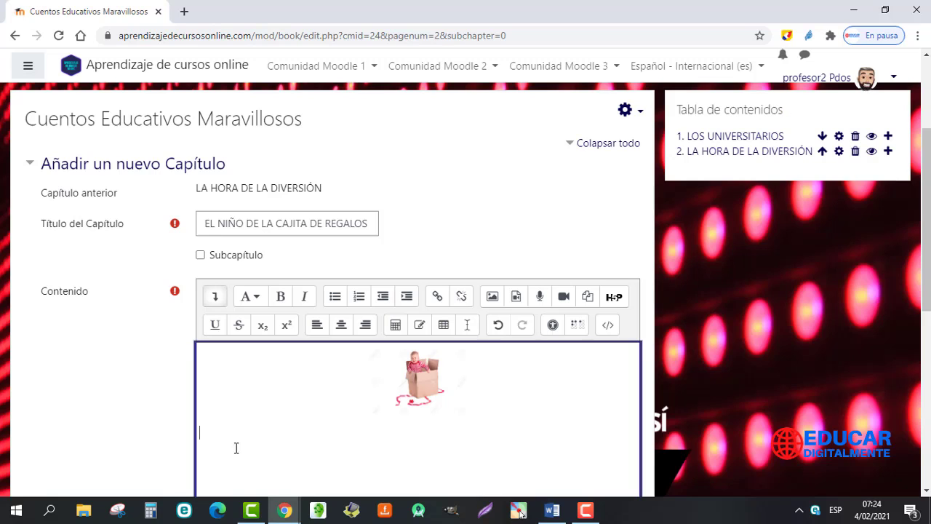
key("ctrl+v")
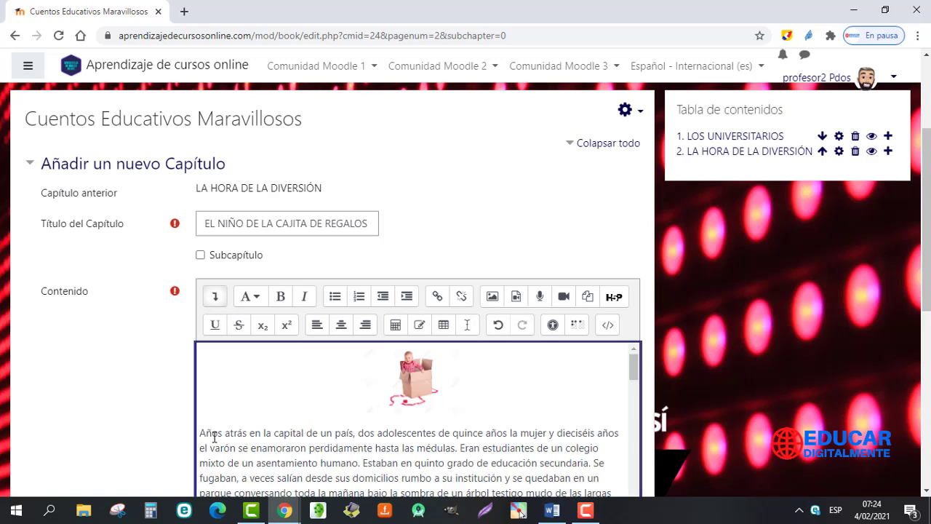
- Check the end of the pasted story and save the chapter EL NIÑO DE LA CAJITA DE REGALOS
left_click_drag(633, 370, 630, 502)
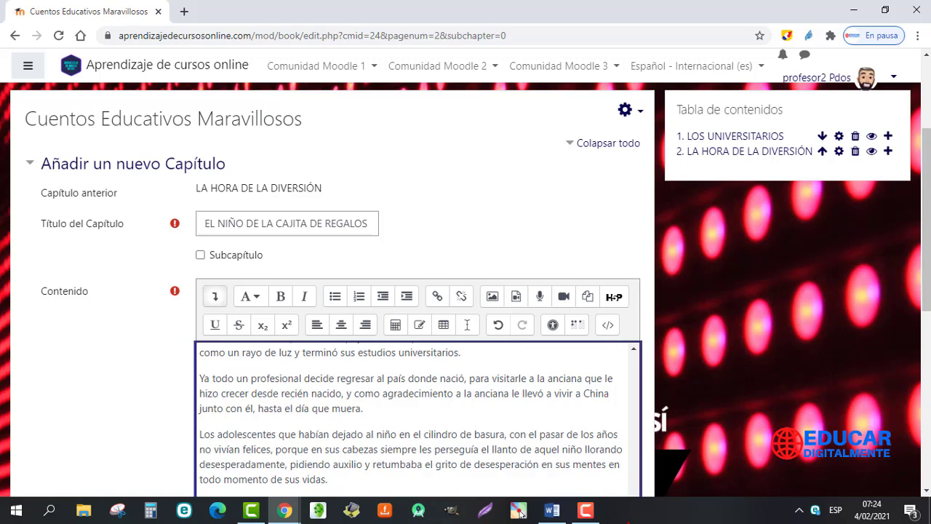
left_click_drag(925, 249, 924, 354)
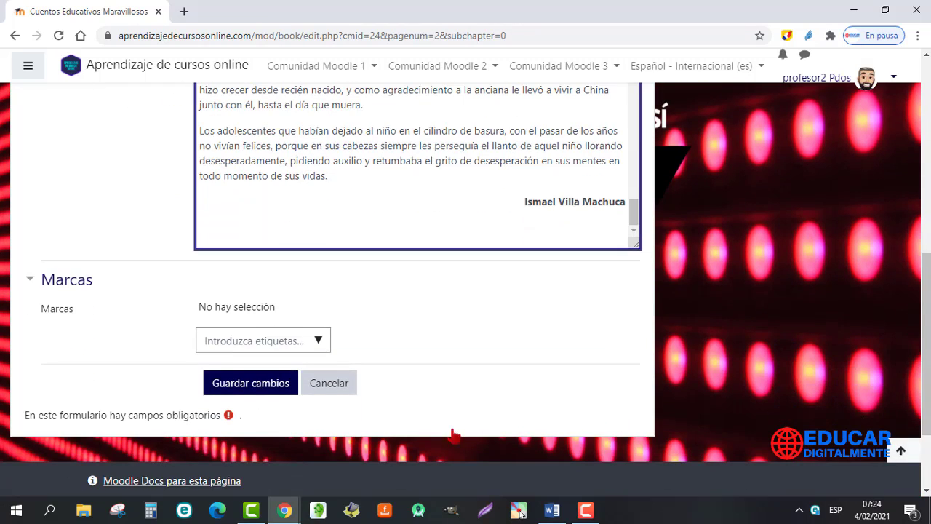
left_click(261, 391)
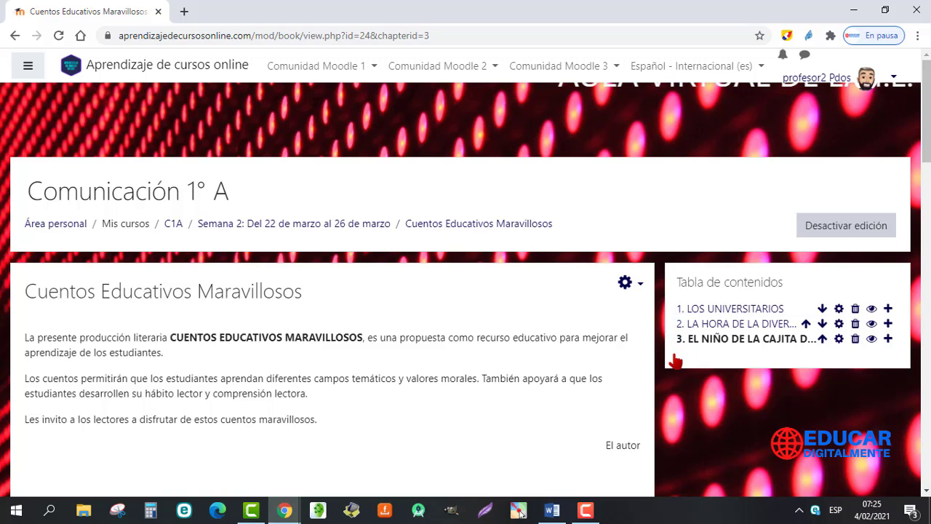
- Add a new chapter after EL NIÑO DE LA CAJITA DE REGALOS and paste the title EL SEÑOR TIEMPO Y EL SEÑOR DINERO from the Word document
left_click(888, 340)
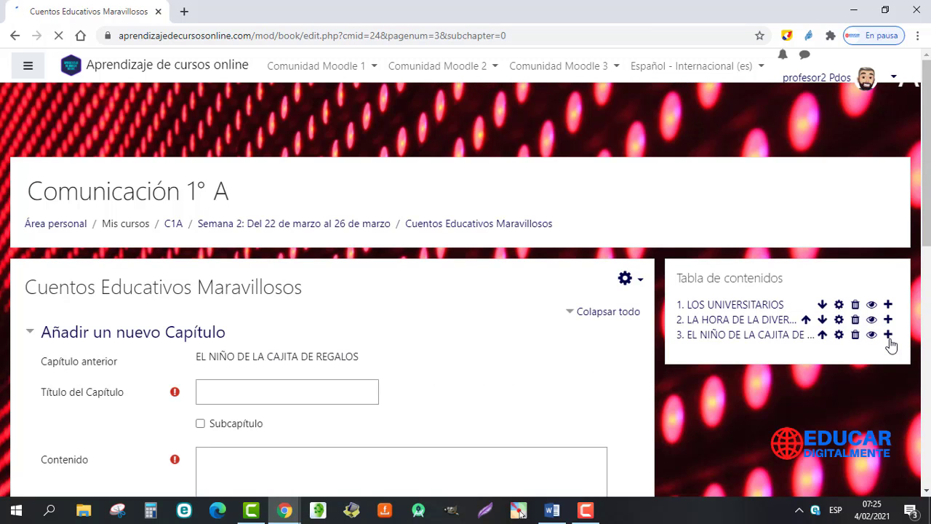
left_click_drag(926, 180, 924, 265)
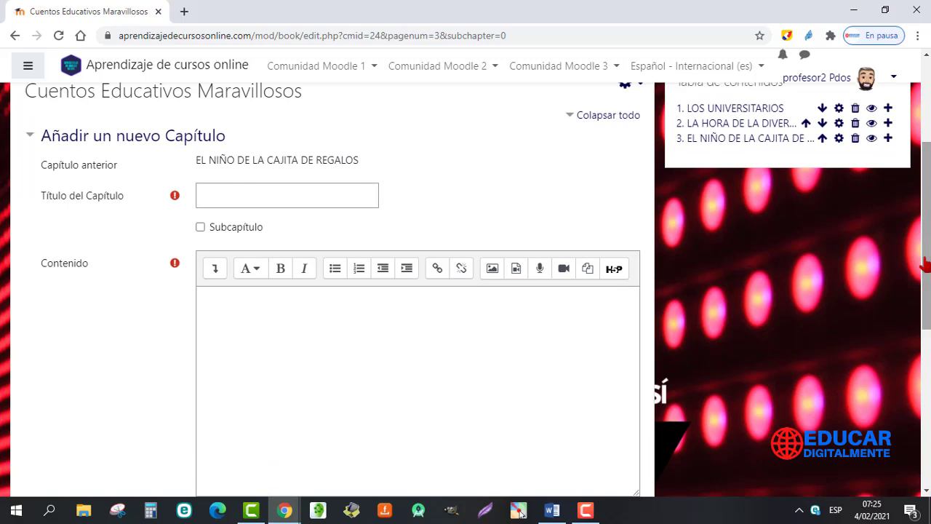
left_click(218, 200)
key("alt+Tab")
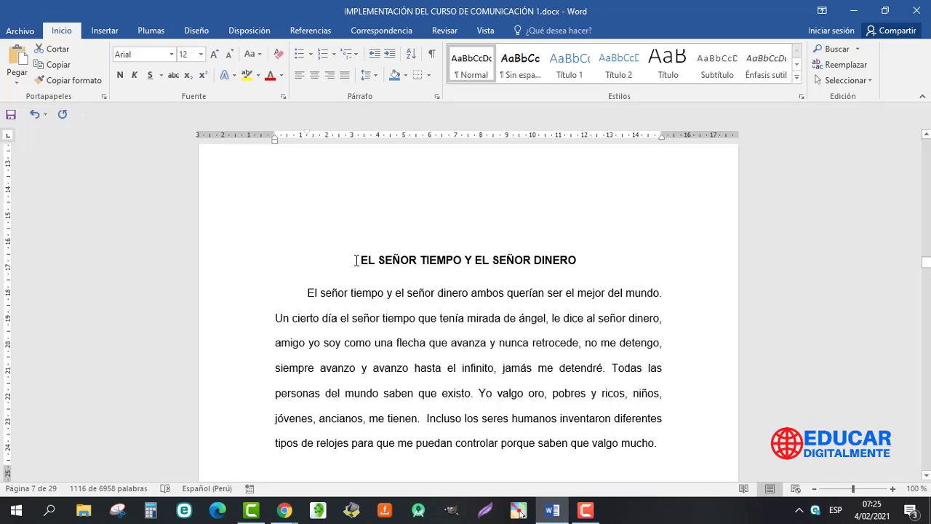
left_click_drag(356, 261, 578, 262)
key("ctrl+c")
key("alt+Tab")
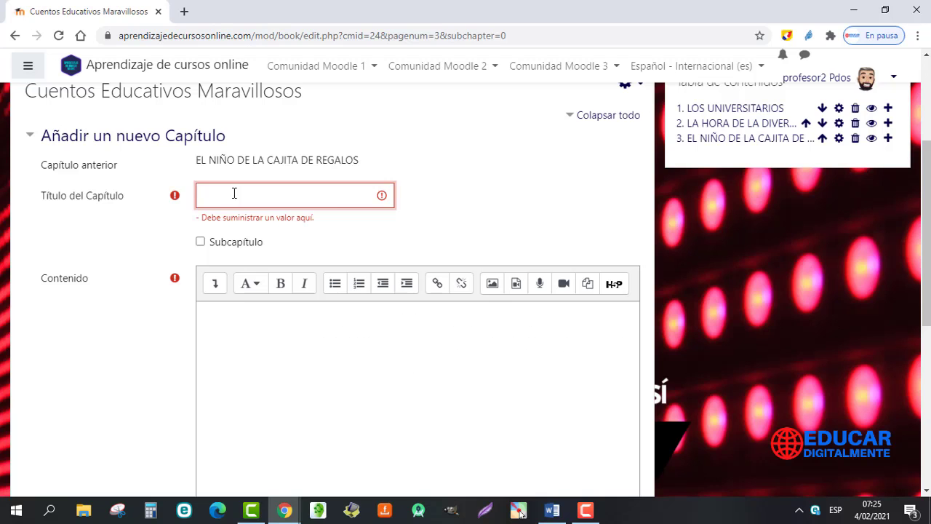
key("ctrl+v")
- Upload elseñortiempoyelseñordinero.jpg from the Imágenesdellibro folder as an image for the chapter content
left_click(225, 323)
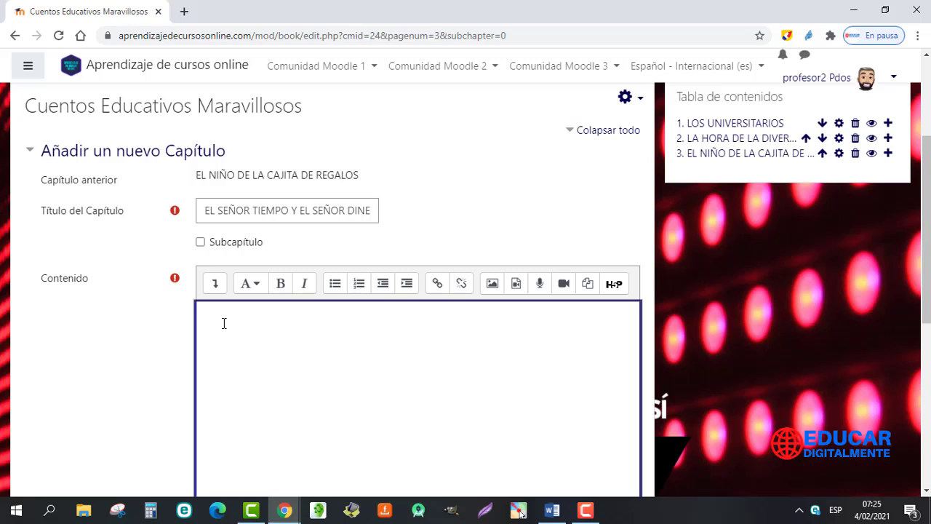
left_click(492, 285)
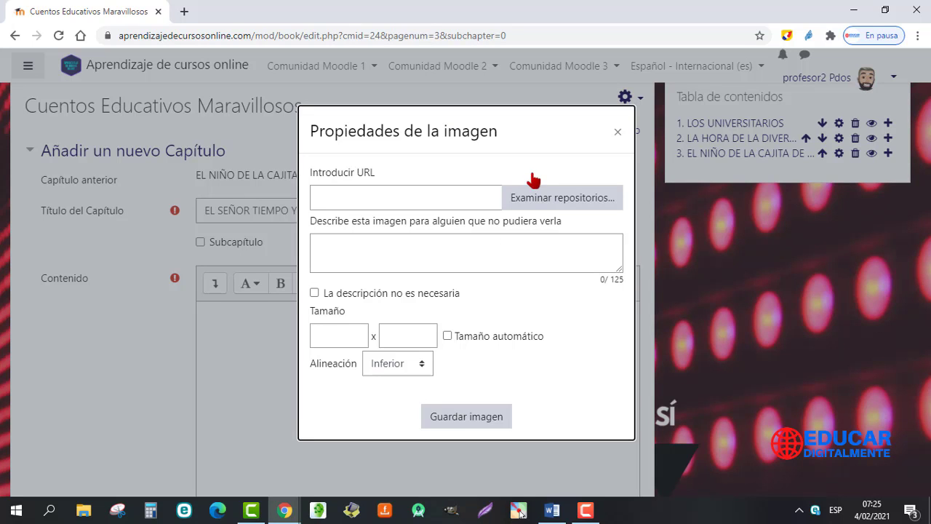
left_click(539, 202)
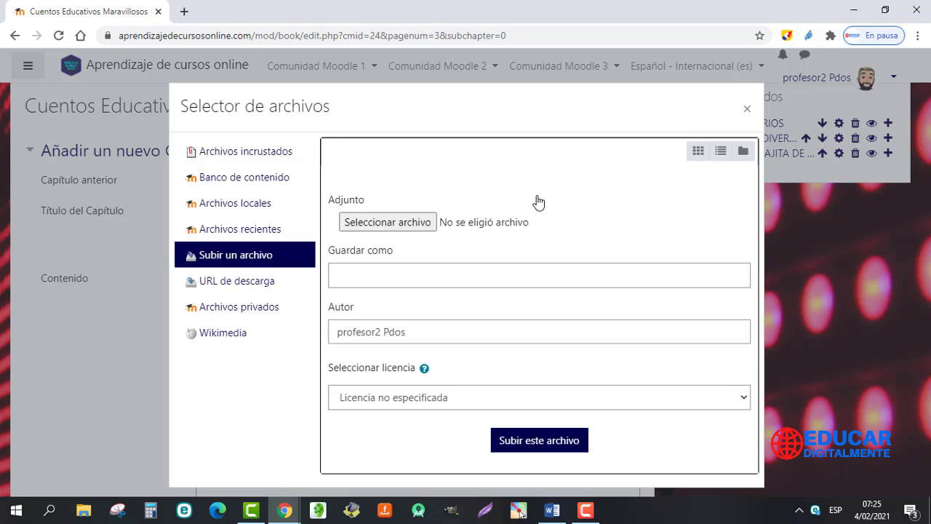
left_click(398, 228)
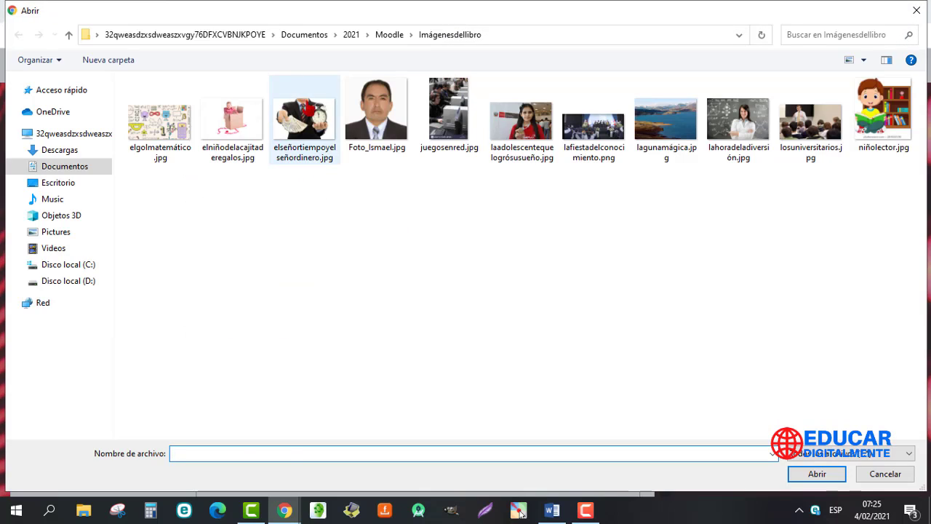
double_click(307, 121)
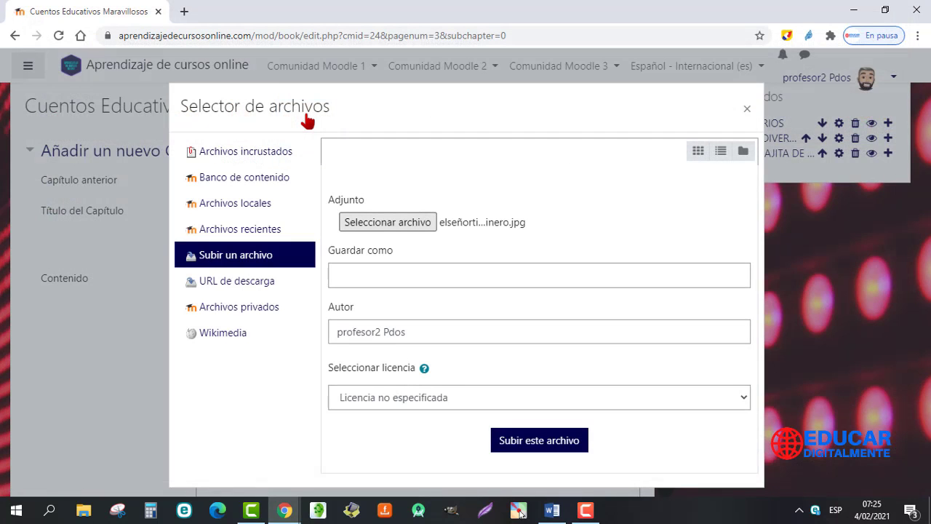
left_click(529, 447)
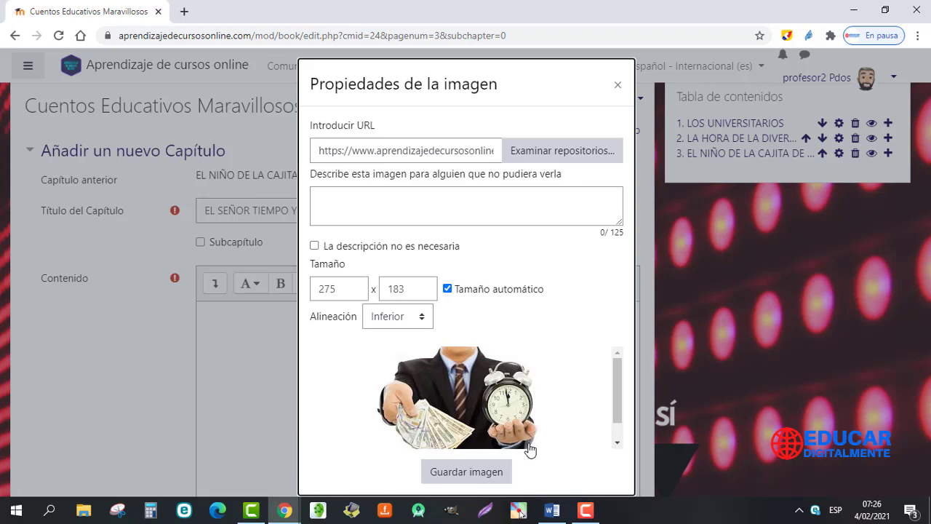
- Mark the description of the money-and-clock image as not necessary and insert it at its automatic size
scroll(617, 396, "down", 1)
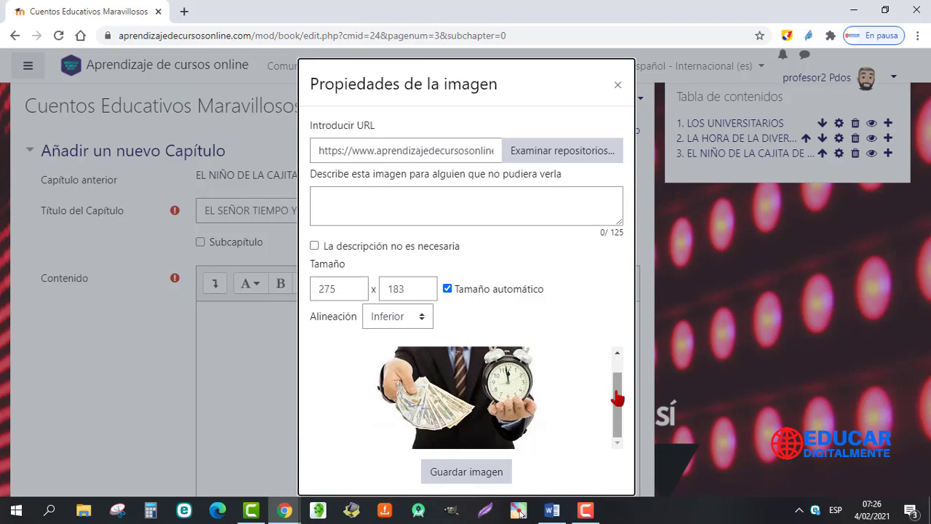
left_click(314, 248)
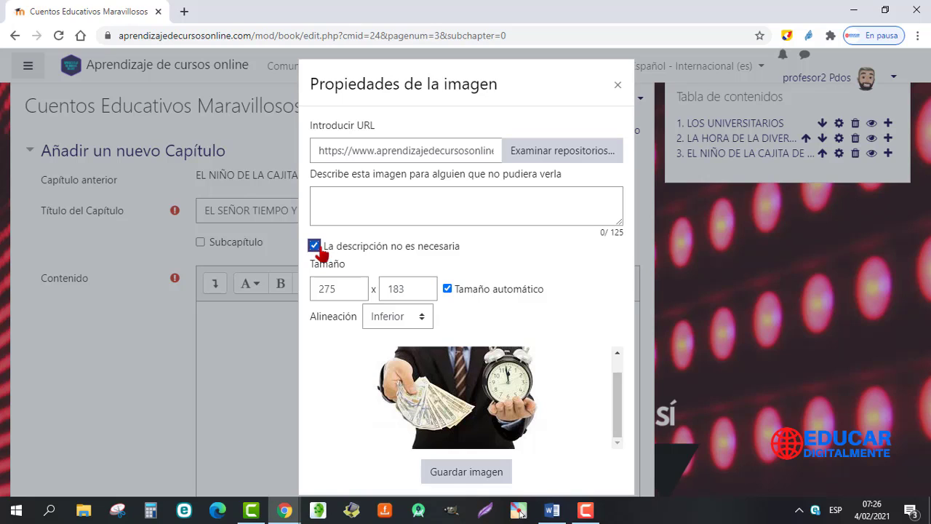
left_click(454, 477)
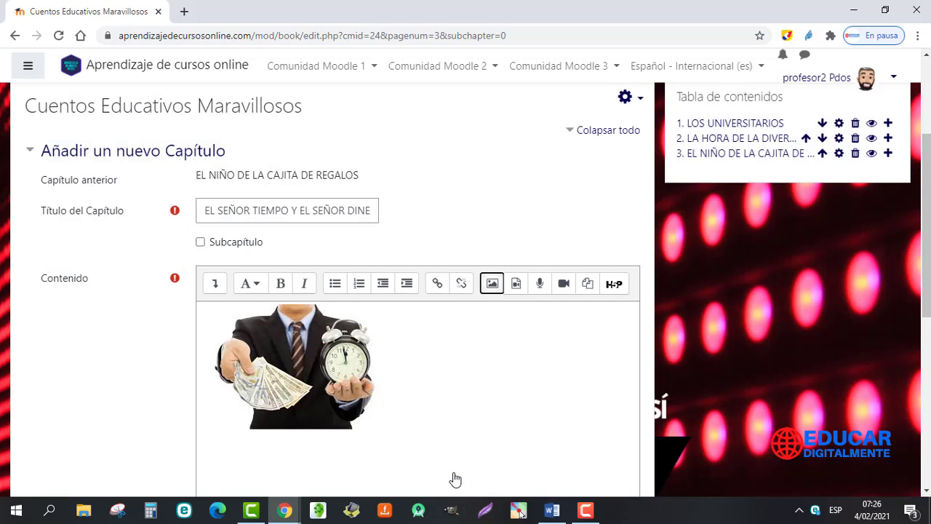
- Center the money-and-clock image and start a left-aligned line below it
left_click(297, 387)
left_click(215, 283)
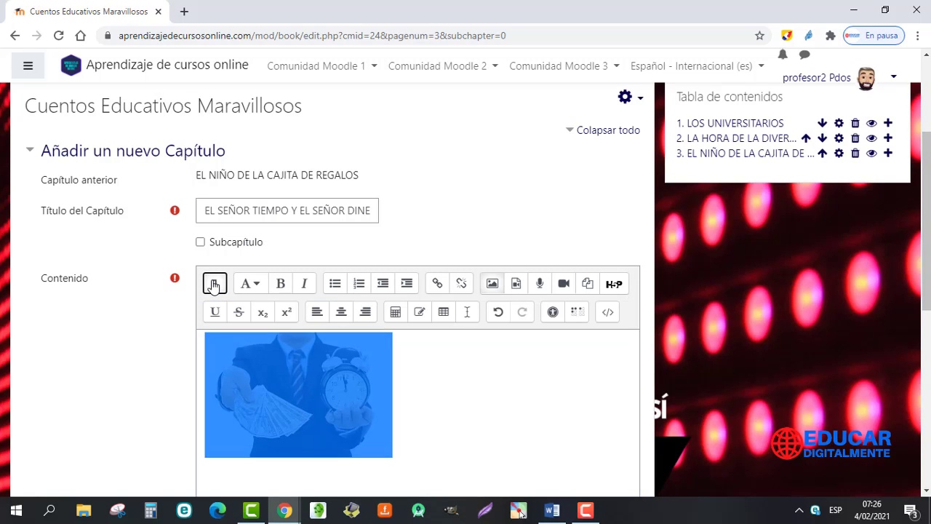
left_click(340, 312)
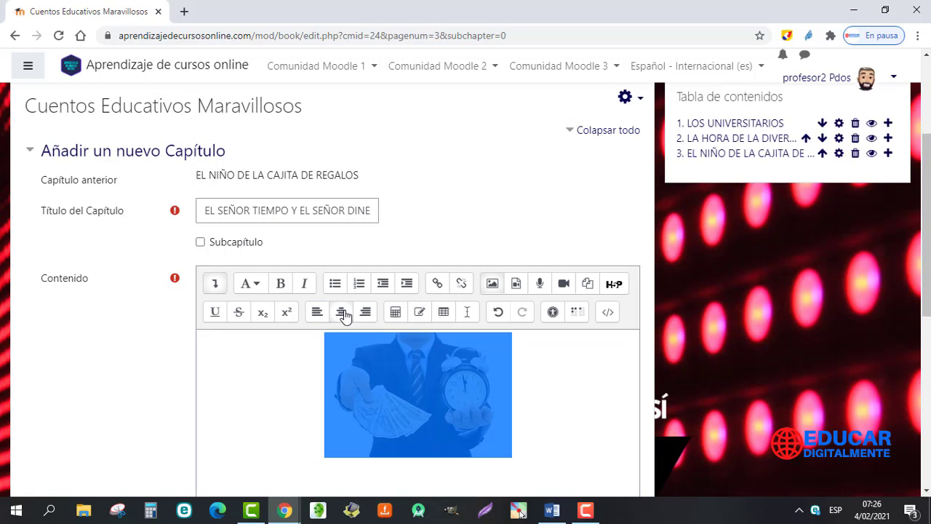
left_click(532, 440)
key("Return")
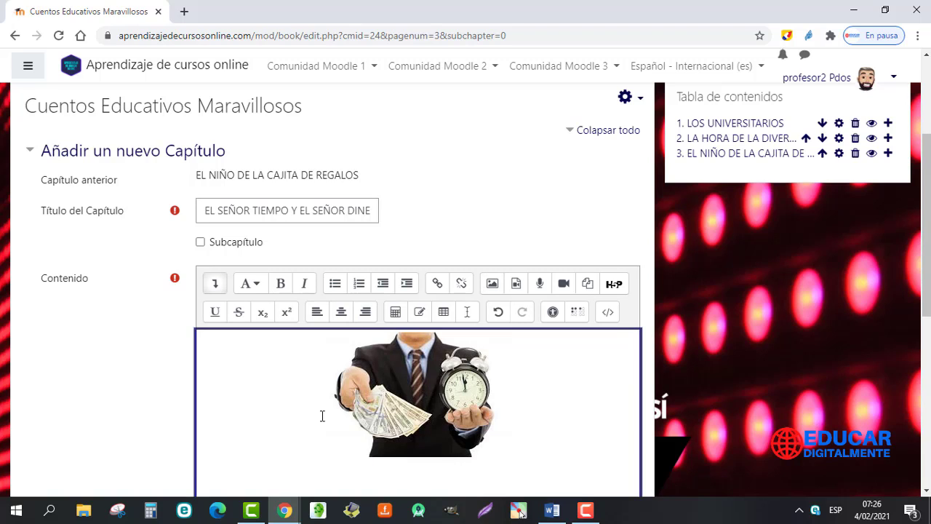
left_click(316, 321)
- Copy the full story text of EL SEÑOR TIEMPO Y EL SEÑOR DINERO from the Word document and paste it below the image
key("alt+Tab")
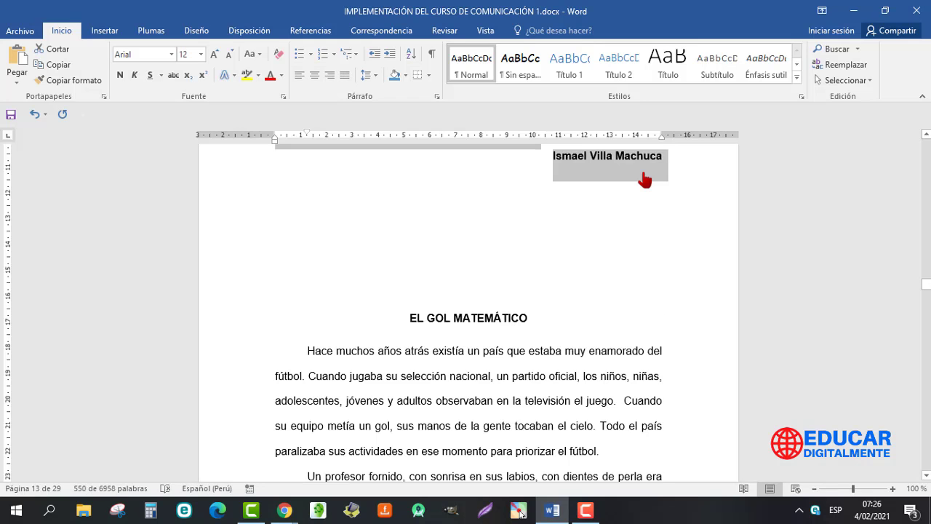
key("alt+Tab")
key("ctrl+v")
- Check the pasted story through to its end and save the chapter EL SEÑOR TIEMPO Y EL SEÑOR DINERO
scroll(638, 253, "down", 2)
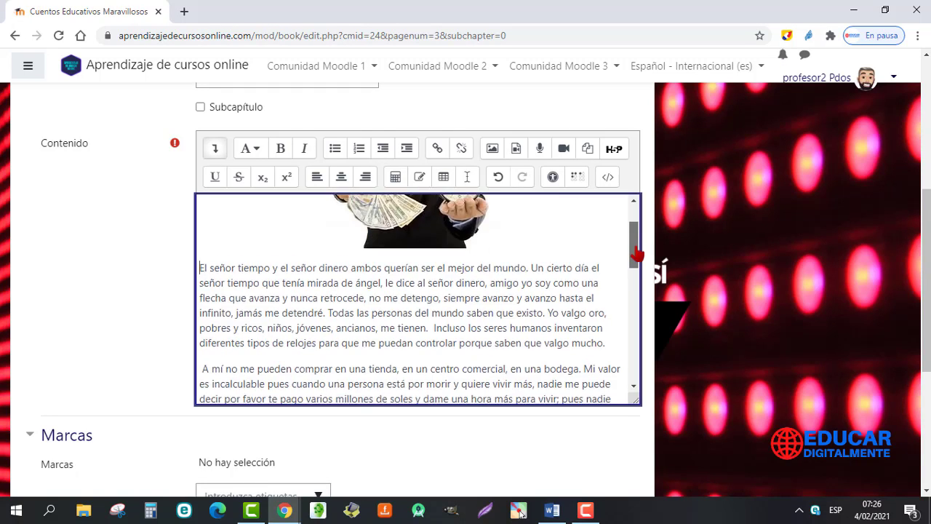
scroll(637, 253, "down", 8)
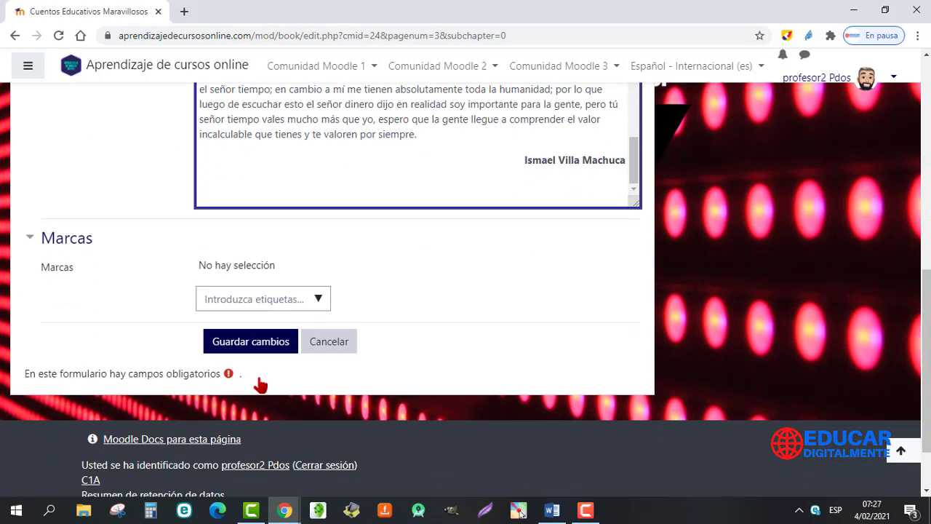
left_click(256, 342)
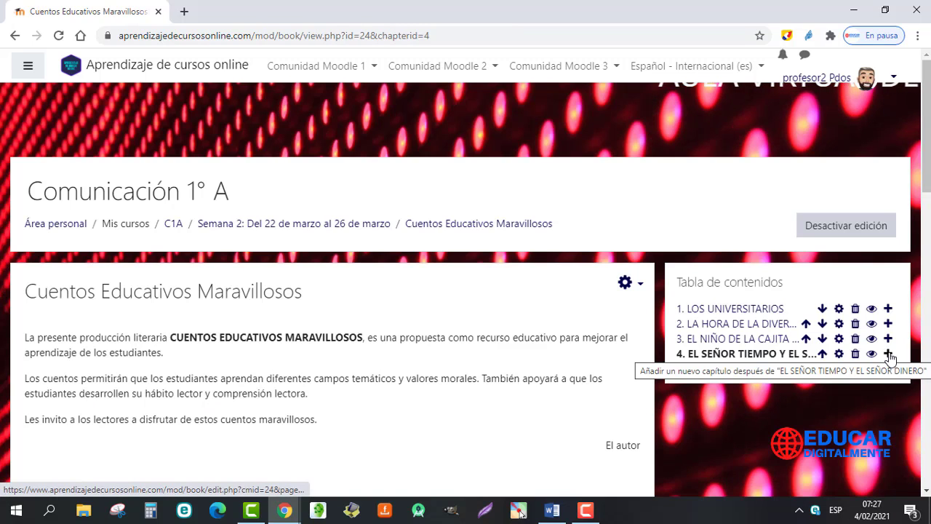
- Add a new chapter after EL SEÑOR TIEMPO Y EL SEÑOR DINERO and paste the title EL GOL MATEMÁTICO from the Word document
left_click(888, 354)
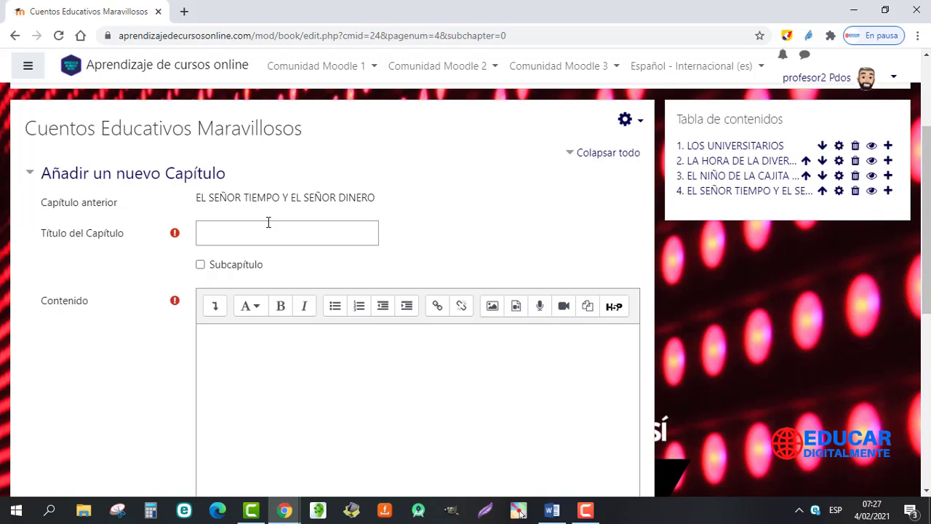
left_click(206, 237)
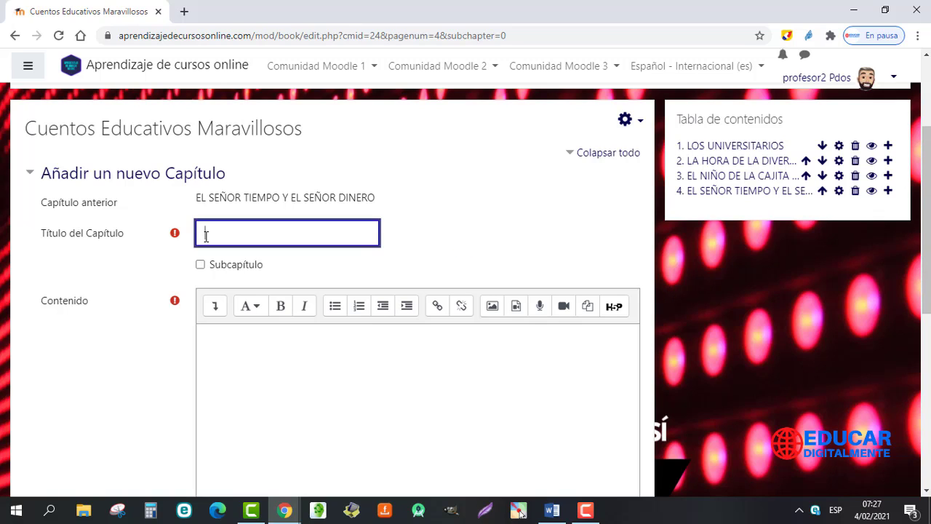
key("alt+Tab")
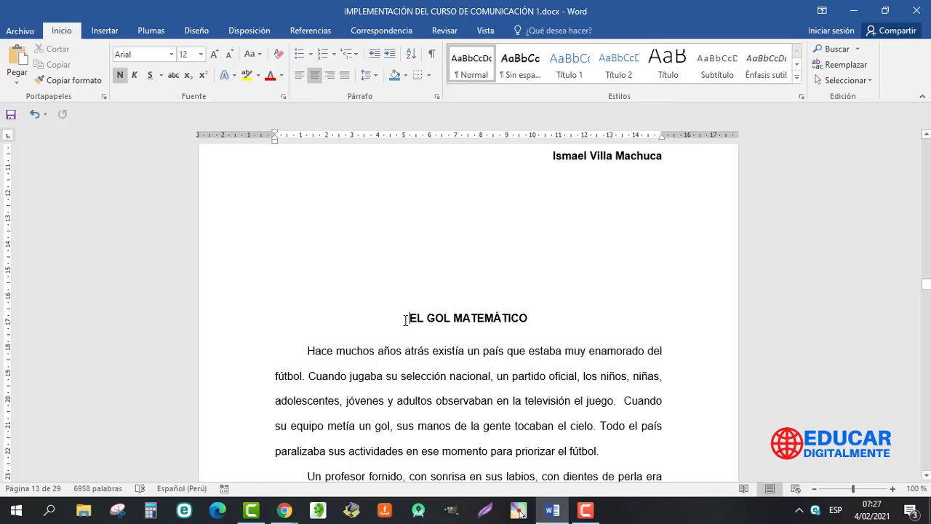
triple_click(457, 316)
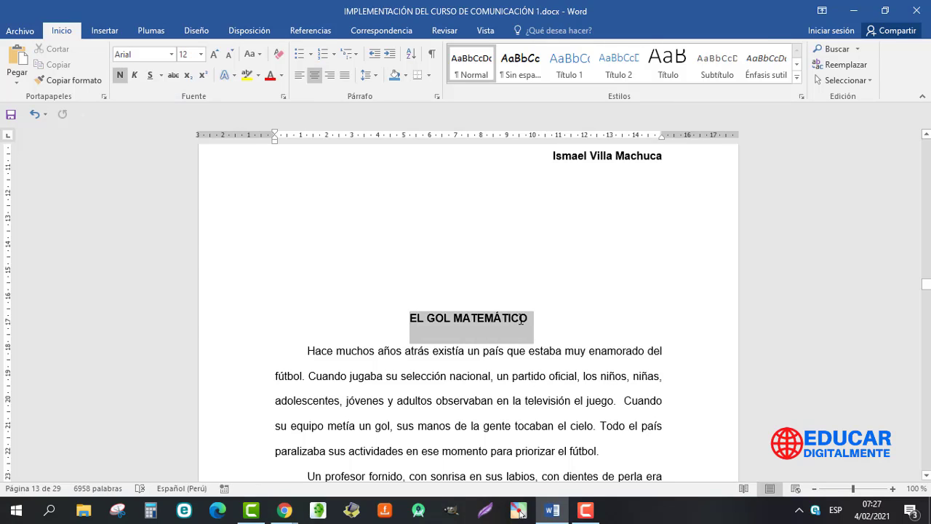
key("ctrl+c")
key("alt+Tab")
key("ctrl+v")
- Upload elgolmatemático.jpg from the Imágenesdellibro folder as an image for the chapter content
left_click(343, 365)
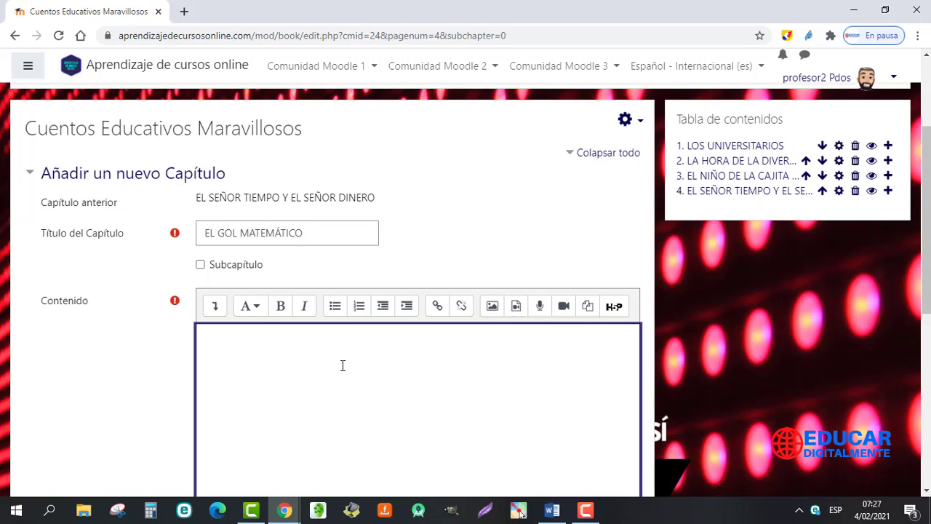
left_click(493, 306)
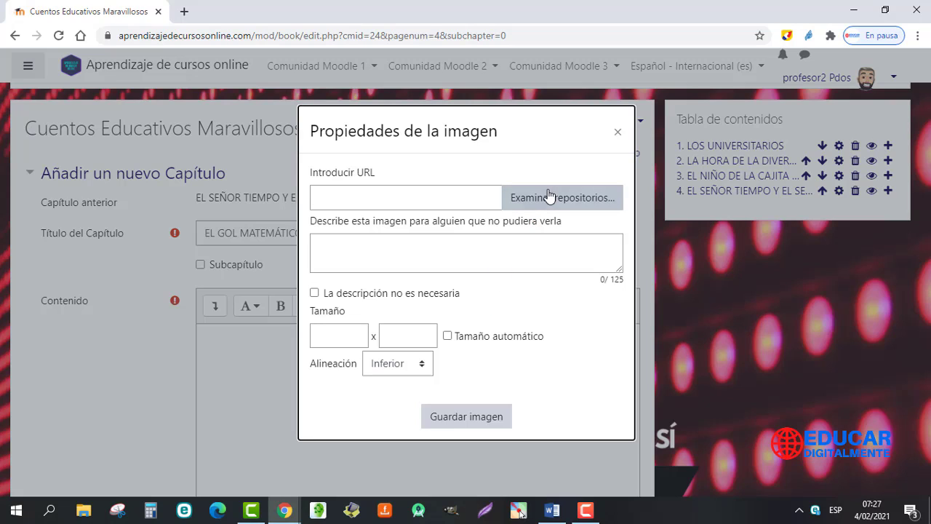
left_click(549, 198)
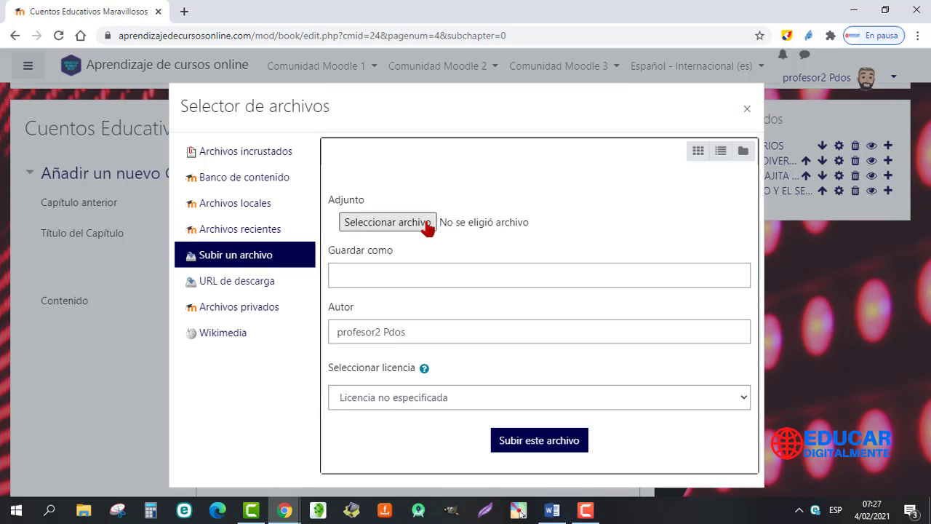
left_click(406, 227)
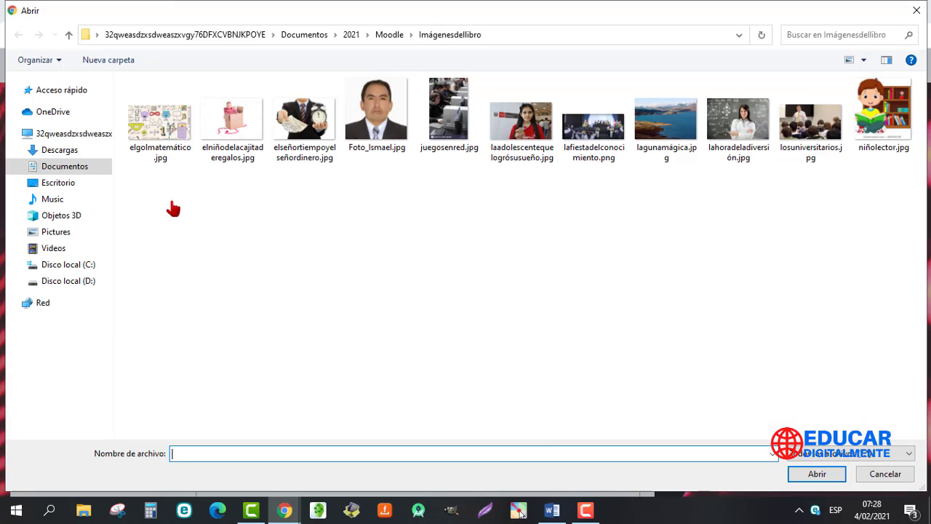
double_click(150, 140)
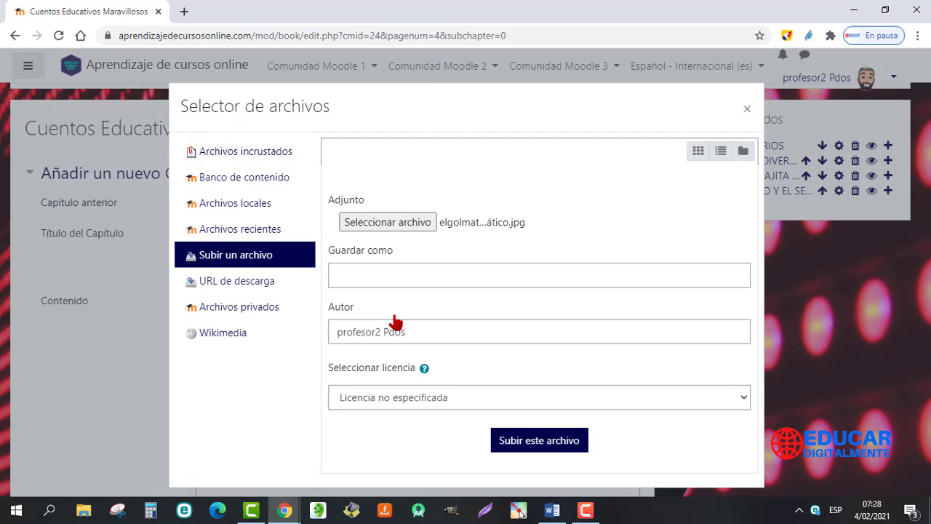
left_click(531, 442)
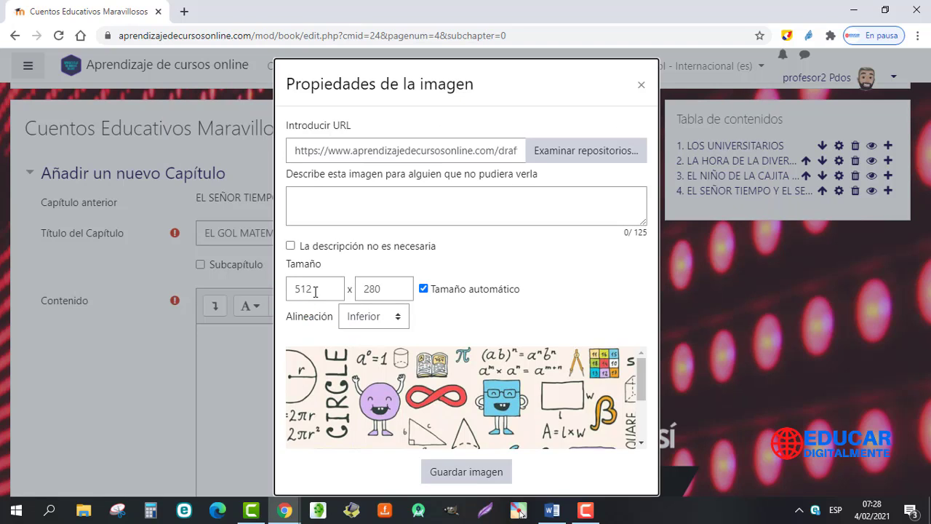
- Set the mathematics image's width to 500 with automatic sizing, mark the description as not necessary, and insert the image
left_click(315, 291)
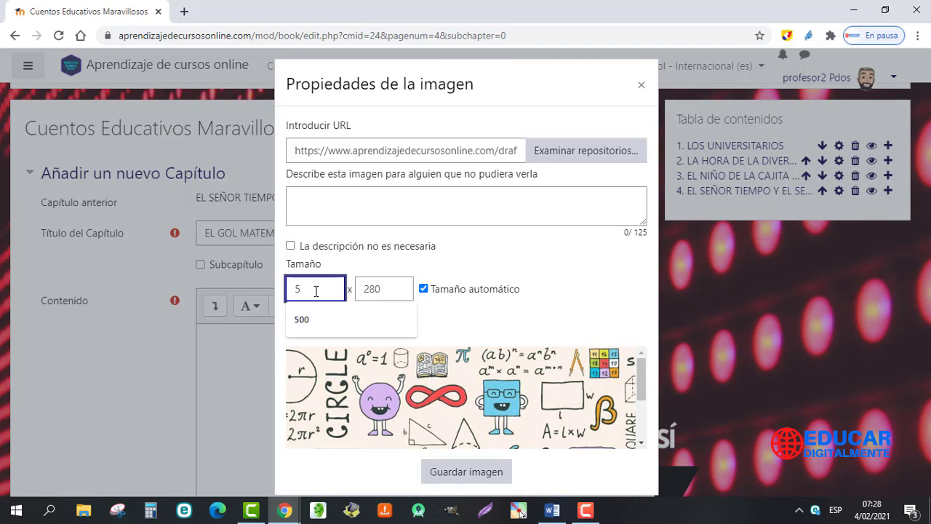
type("00")
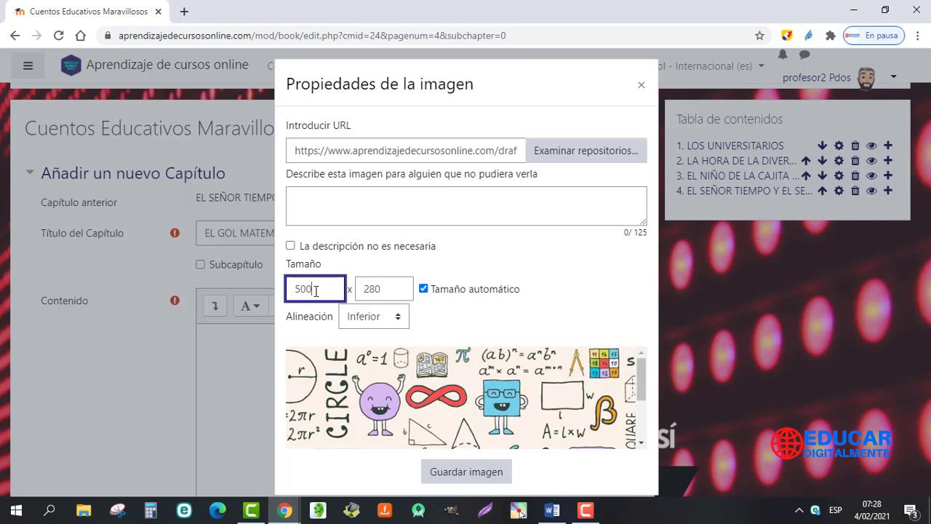
left_click(575, 303)
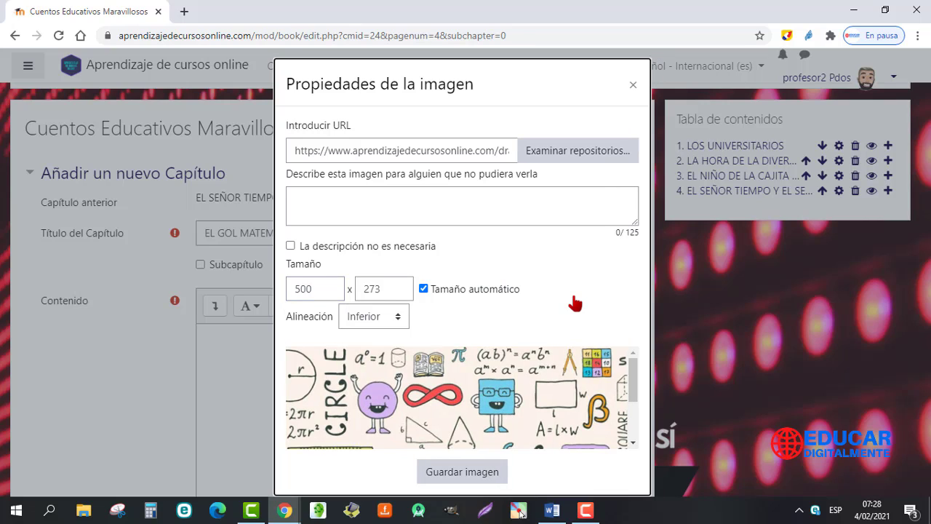
left_click(291, 246)
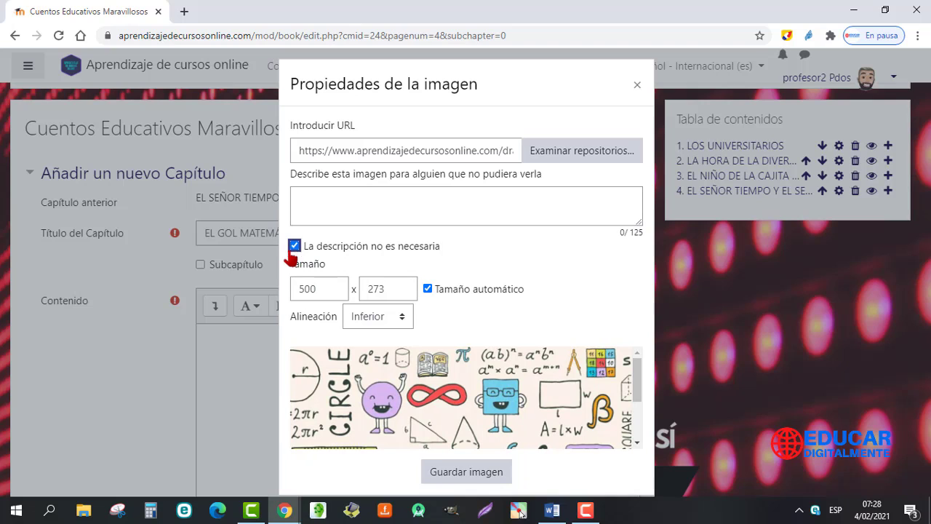
left_click(465, 478)
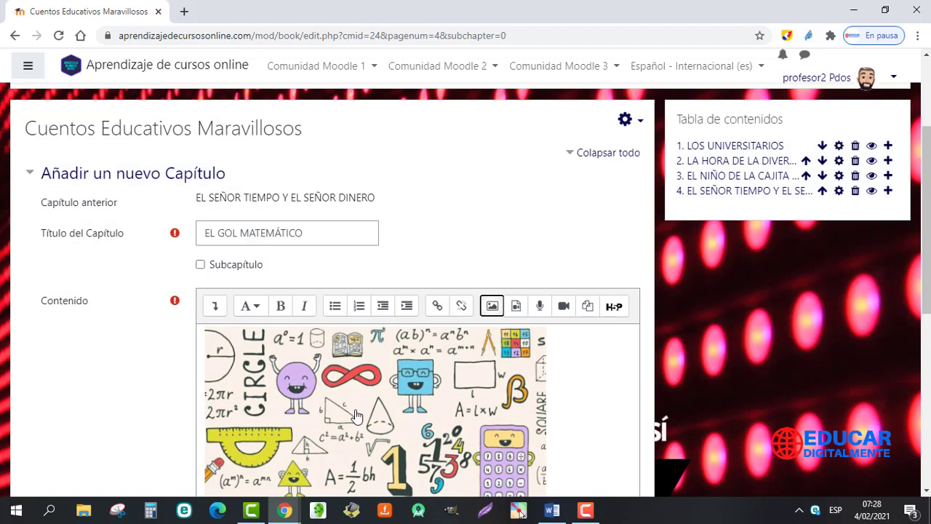
- Center the mathematics image in the chapter content
left_click(344, 410)
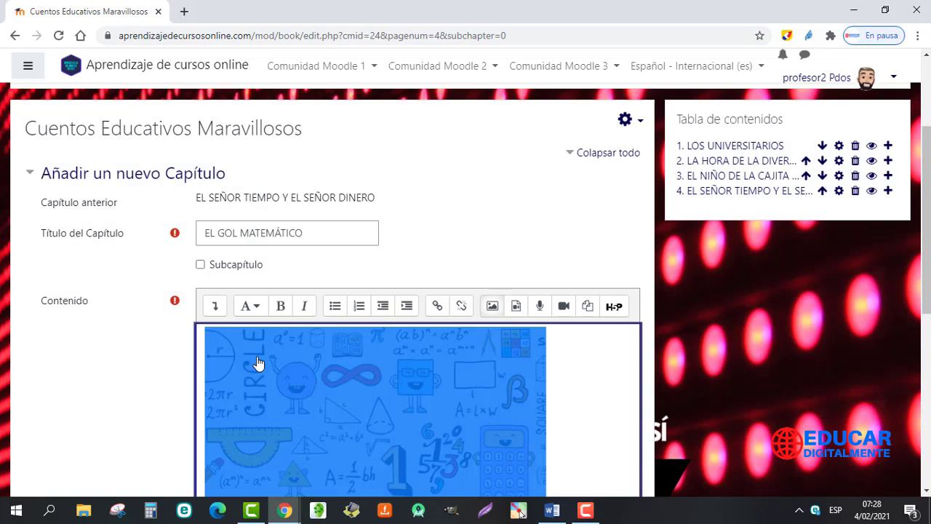
left_click(215, 307)
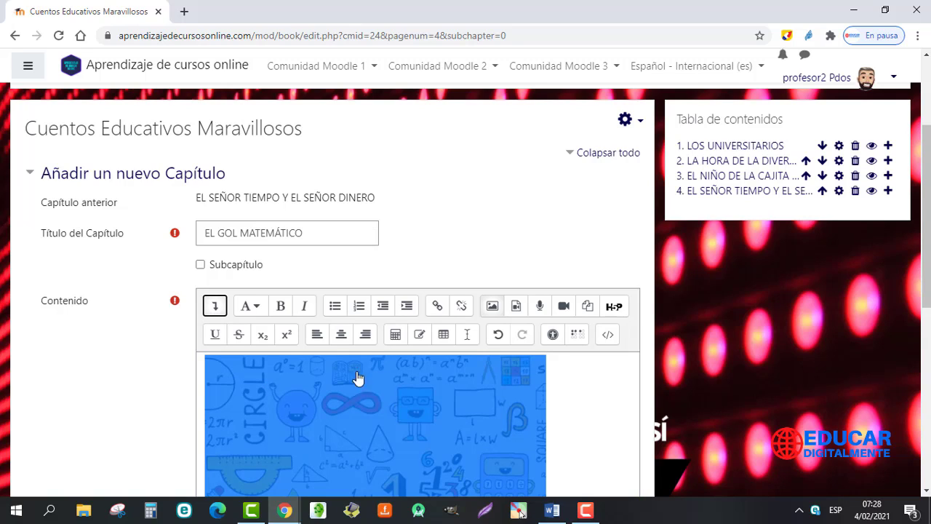
left_click(341, 336)
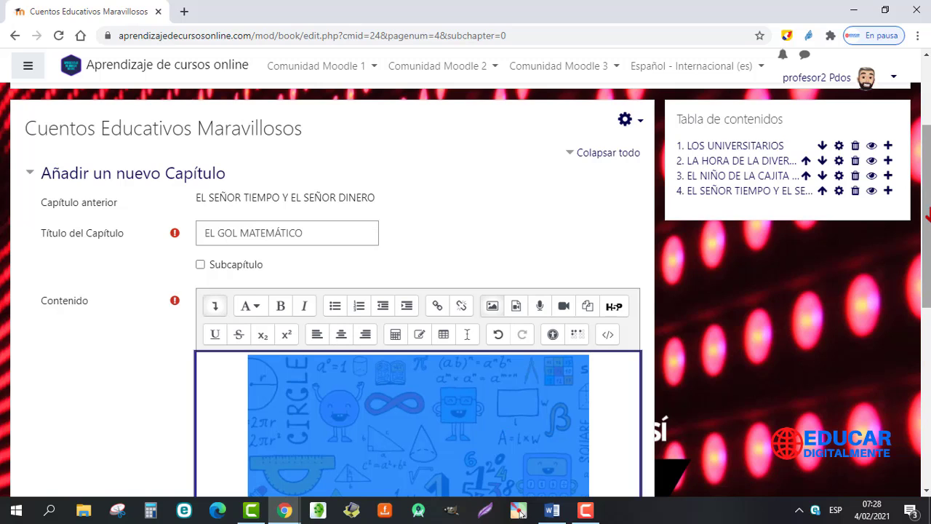
scroll(927, 218, "down", 1)
scroll(927, 234, "down", 2)
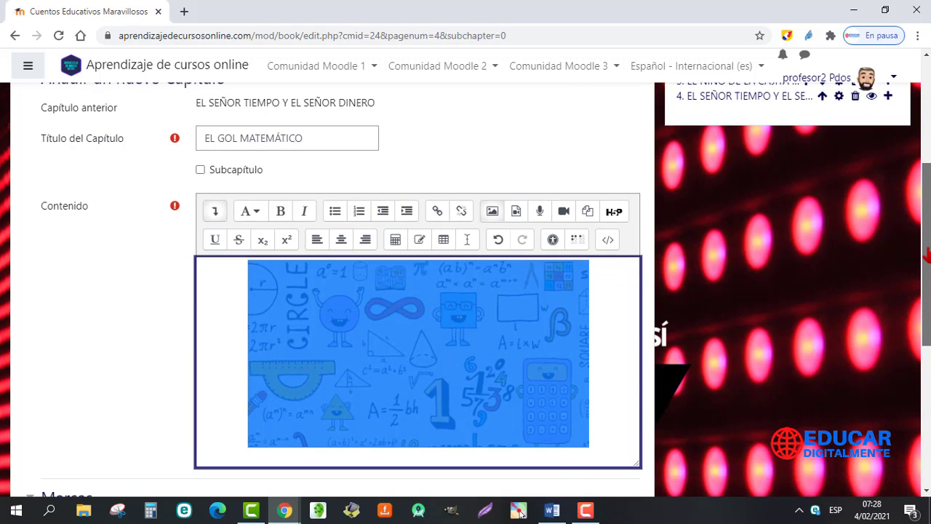
- Add a left-aligned line below the mathematics image and paste the EL GOL MATEMÁTICO story text from the Word document
left_click(608, 357)
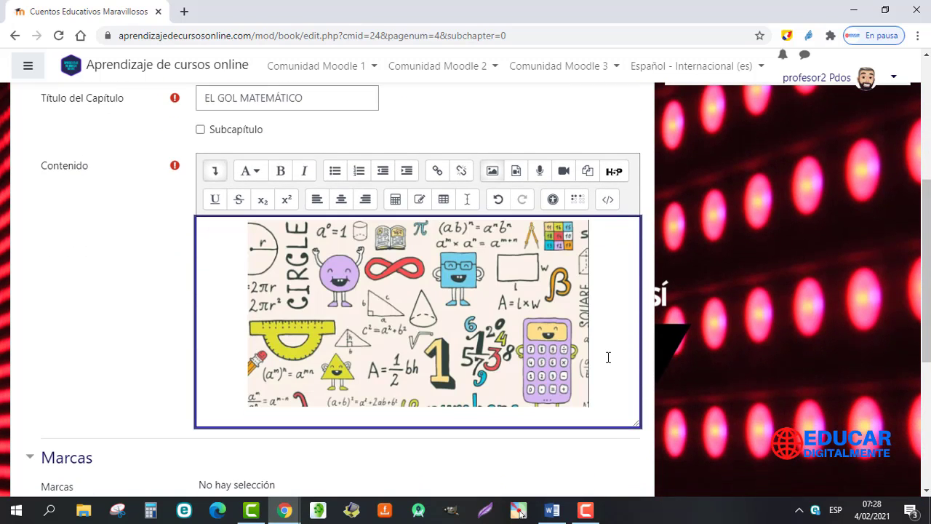
key("Return")
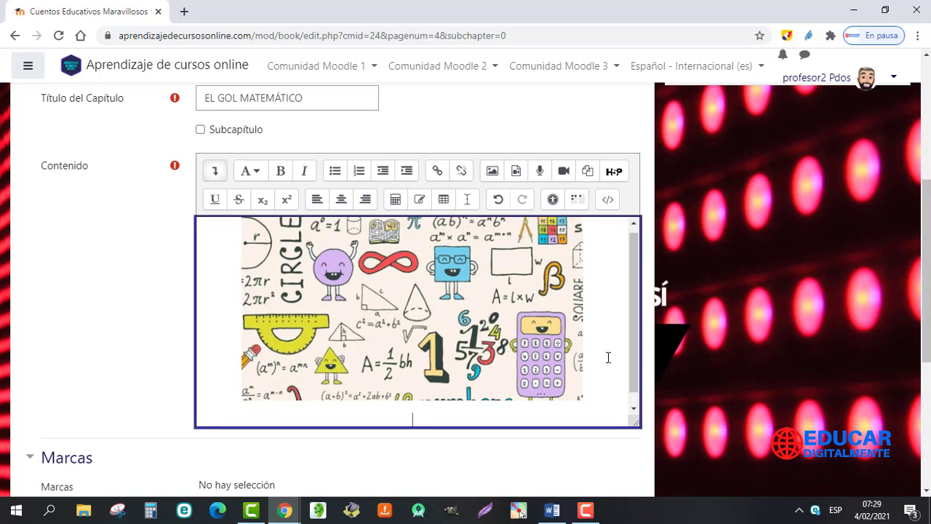
left_click(315, 202)
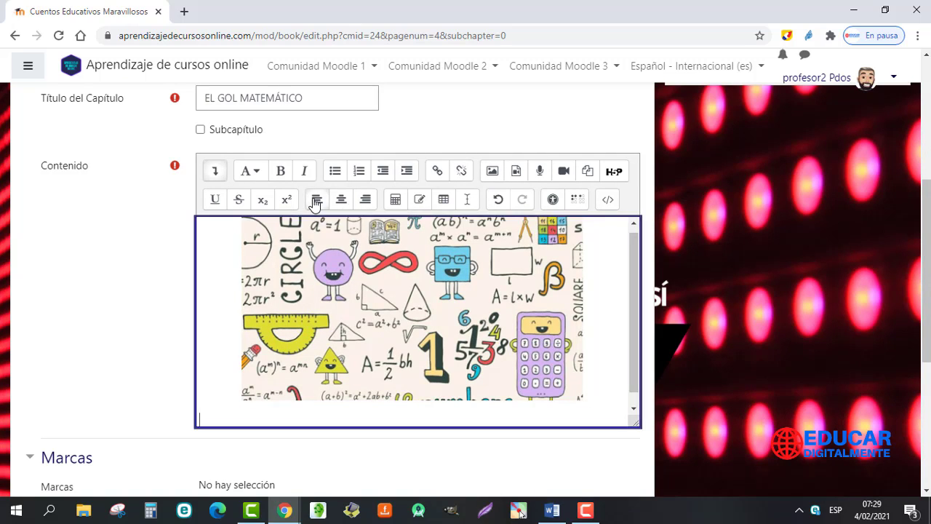
key("alt+Tab")
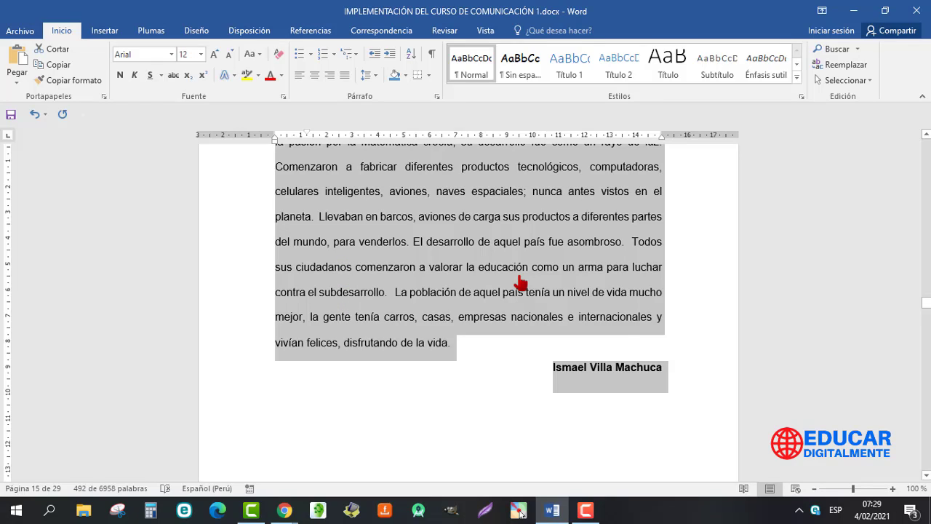
key("alt+Tab")
key("ctrl+v")
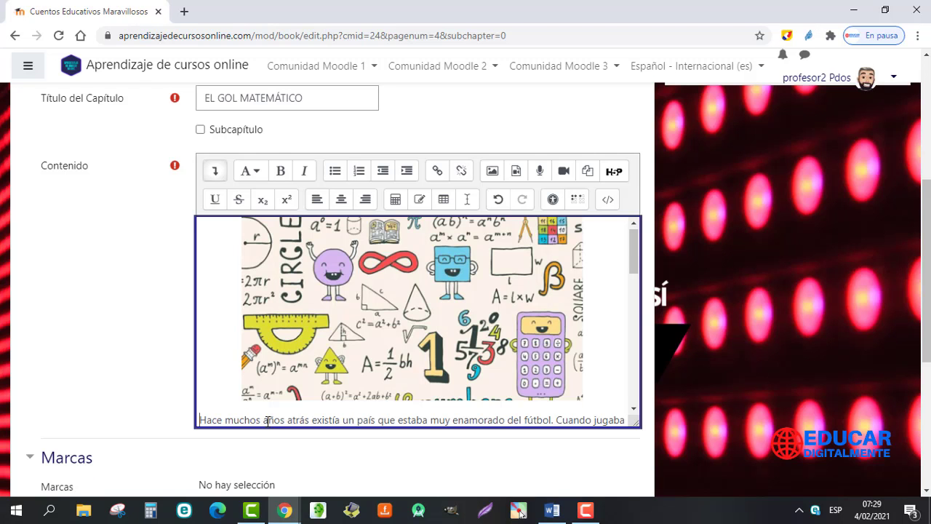
- Check the pasted story through to its end and save the chapter EL GOL MATEMÁTICO
left_click_drag(634, 277, 636, 418)
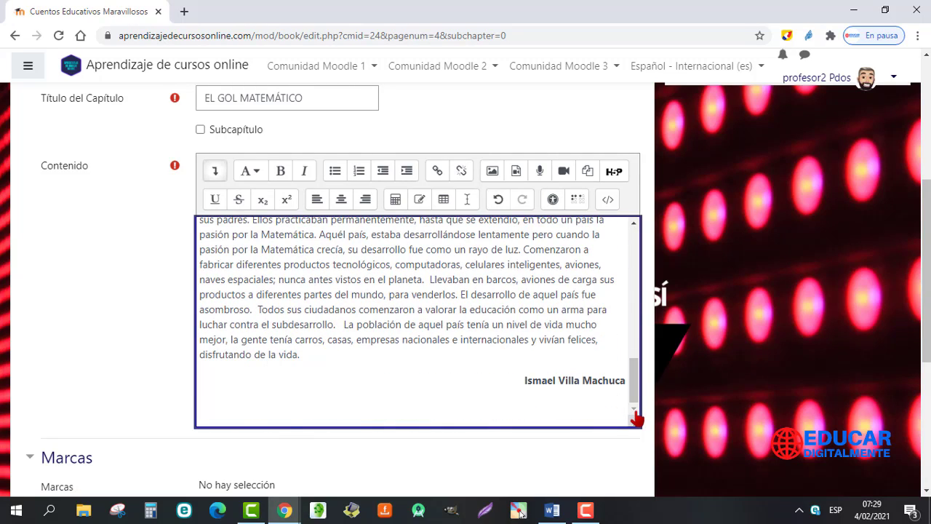
left_click_drag(929, 247, 928, 307)
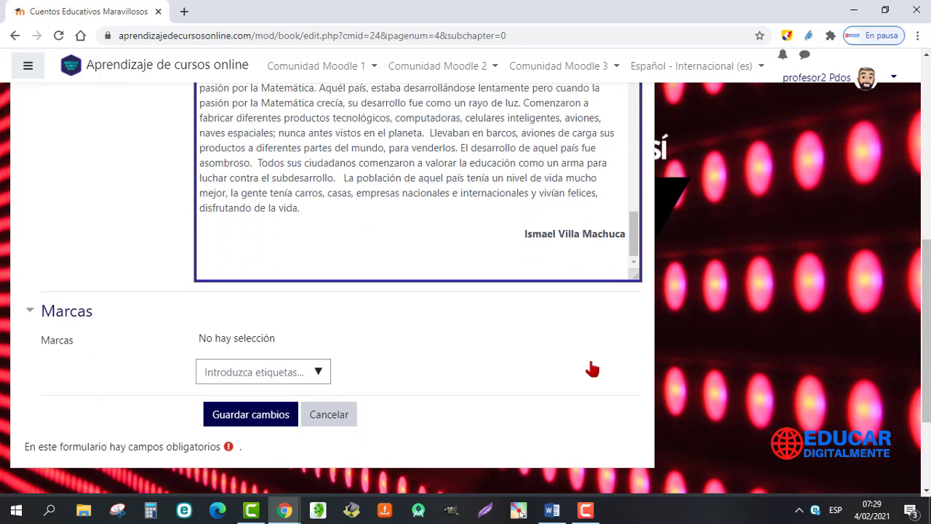
left_click(255, 422)
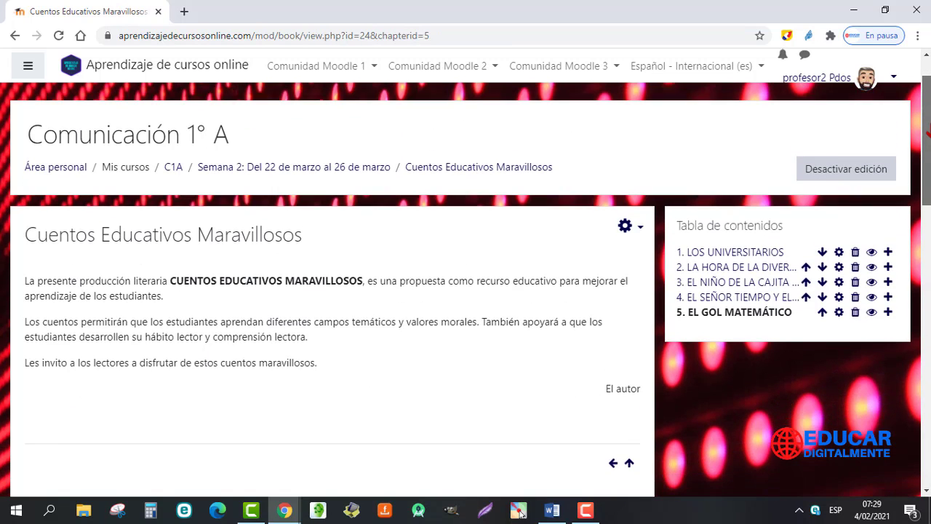
- Open the settings of the book Cuentos Educativos Maravillosos and insert a blank line at the start of its description
mouse_move(519, 514)
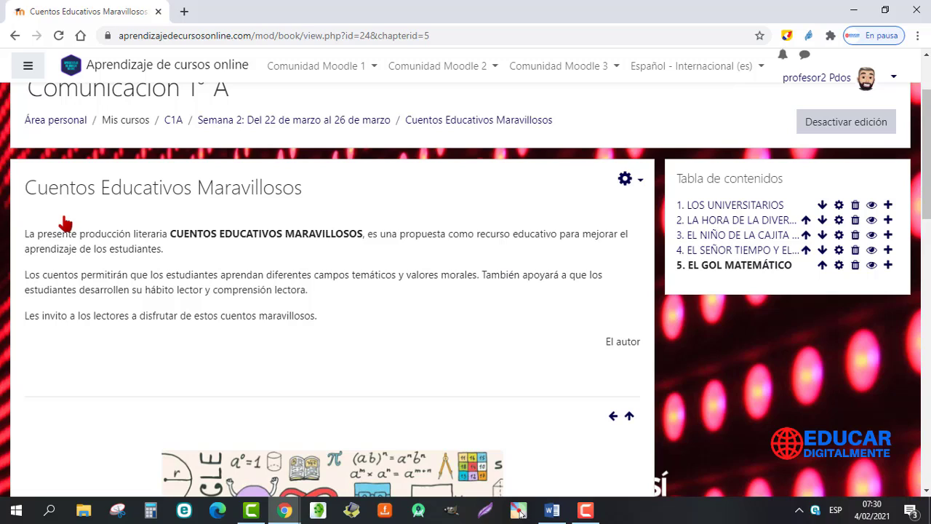
left_click(640, 184)
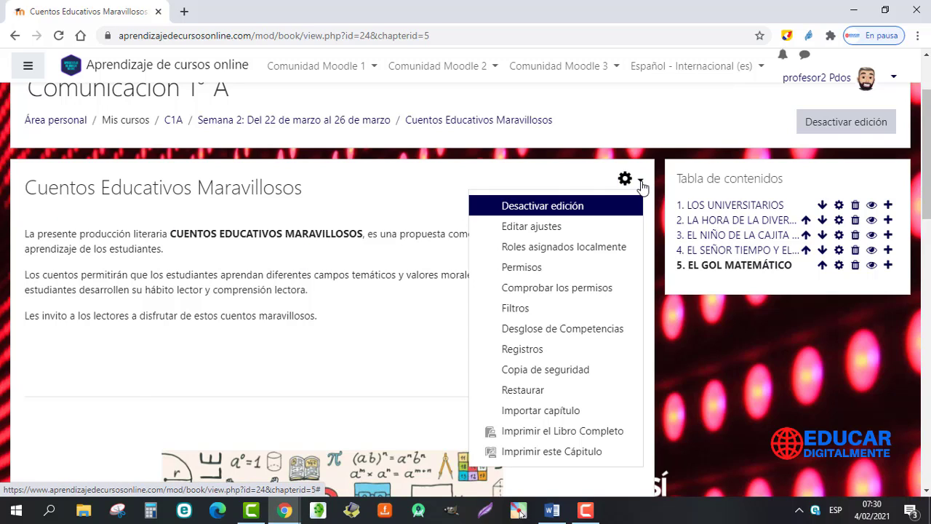
left_click(535, 227)
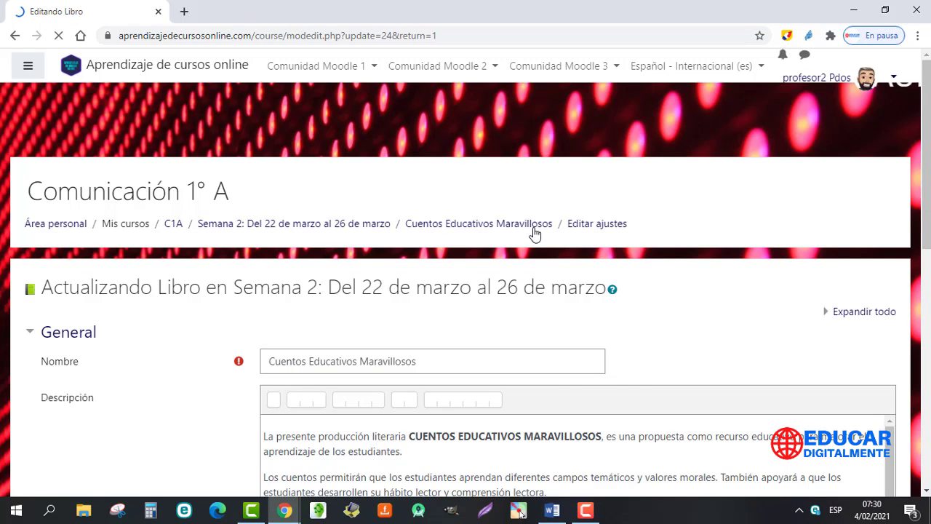
left_click_drag(927, 117, 926, 186)
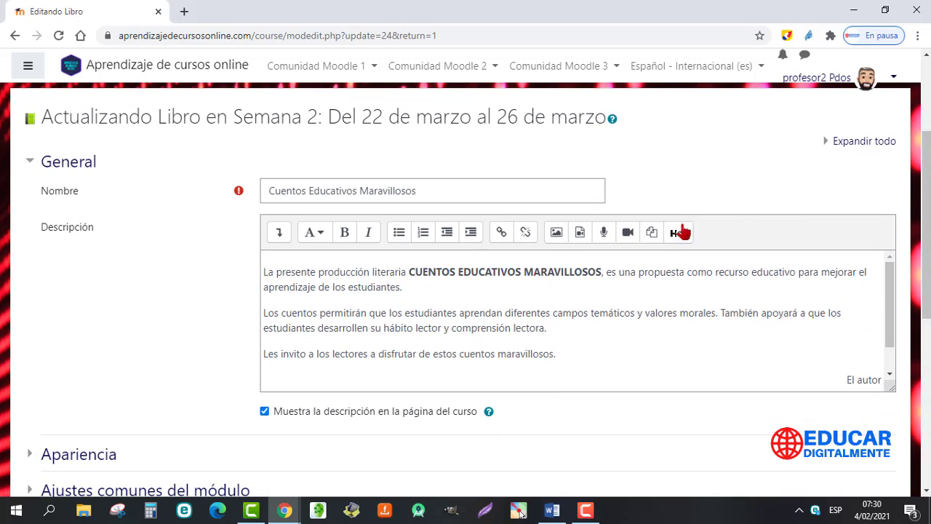
left_click(265, 259)
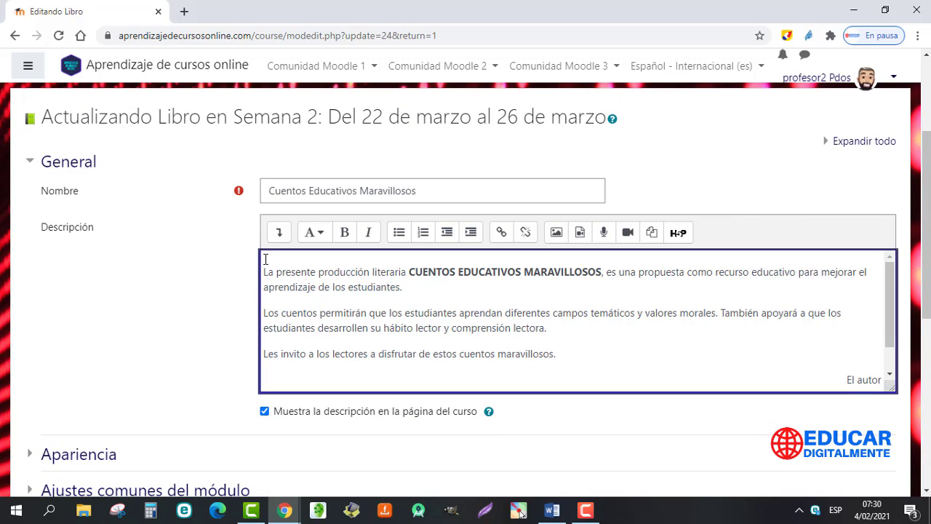
key("Return")
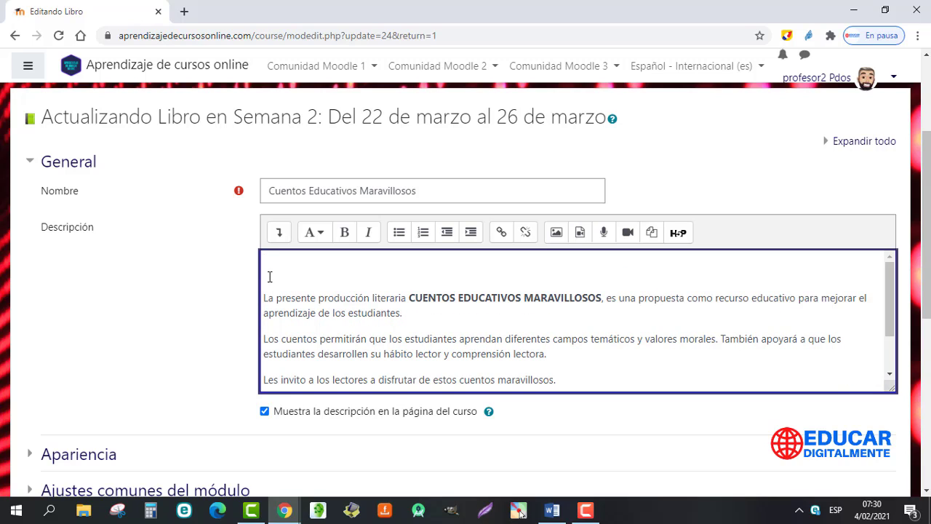
- Upload the author's portrait photo from the Imágenesdellibro folder as an image for the book description
left_click(556, 234)
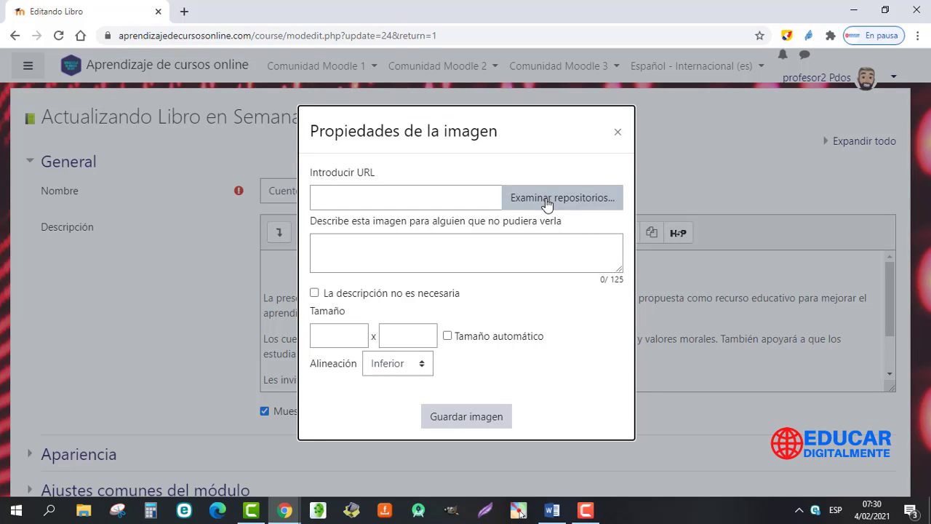
left_click(547, 204)
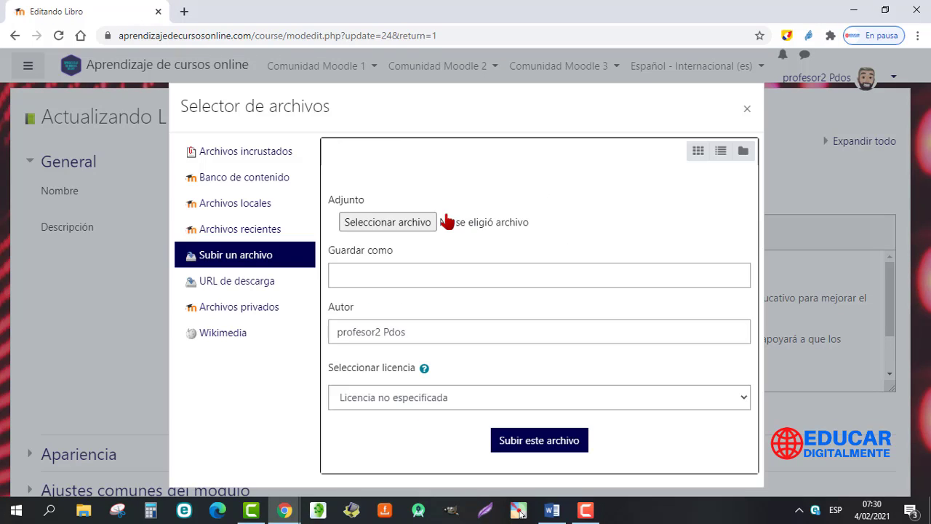
left_click(402, 226)
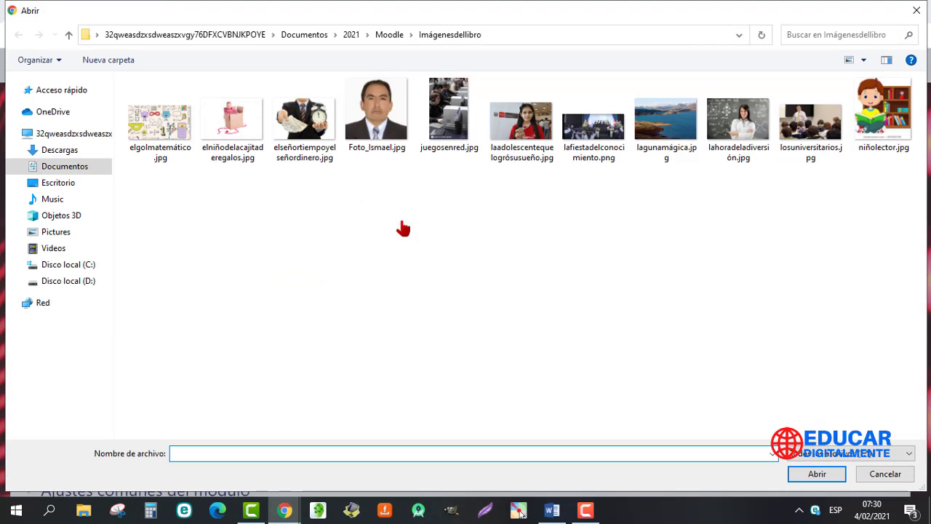
double_click(378, 120)
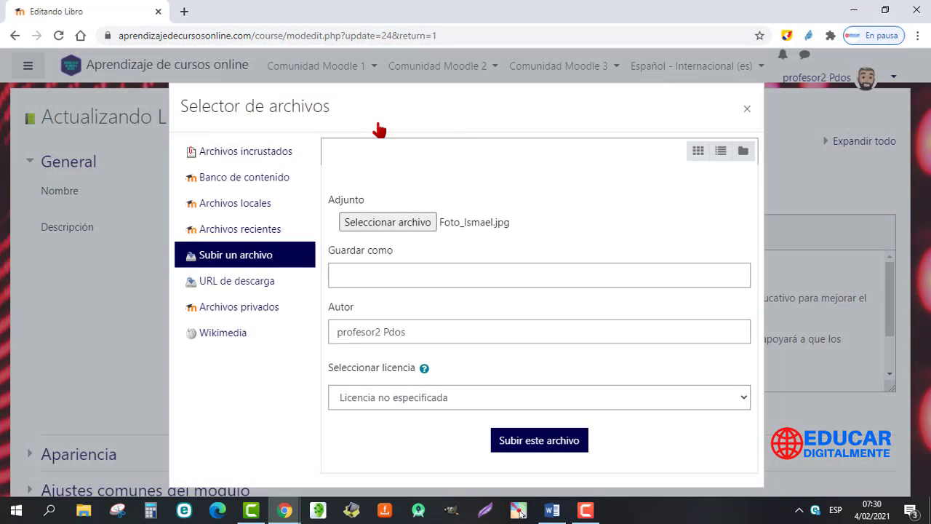
left_click(541, 451)
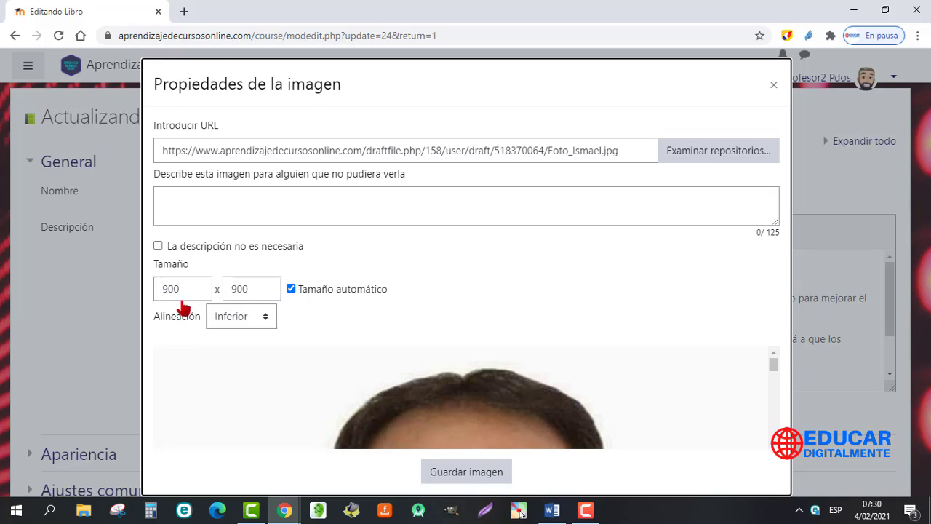
- Set the author photo's width to 100 with automatic sizing, mark the description as not necessary, and insert the image
left_click(181, 287)
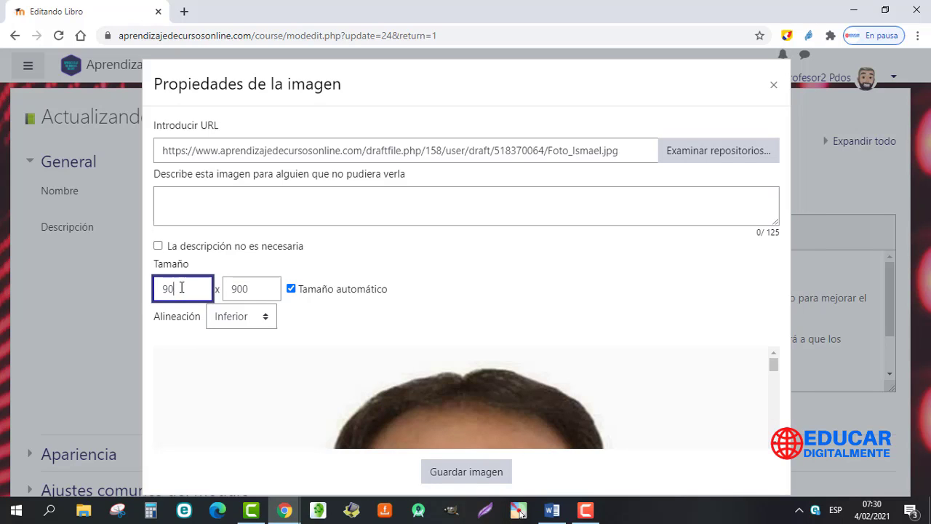
type("100")
left_click(451, 291)
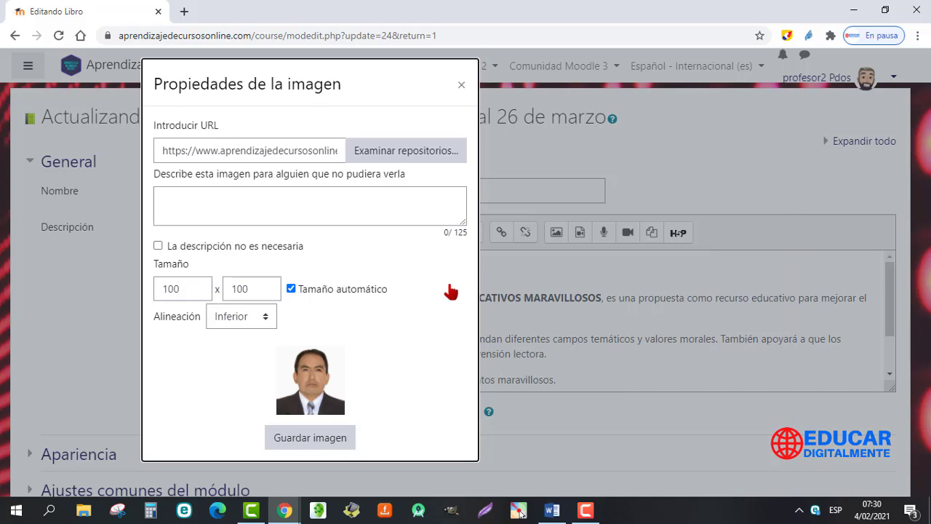
left_click(158, 247)
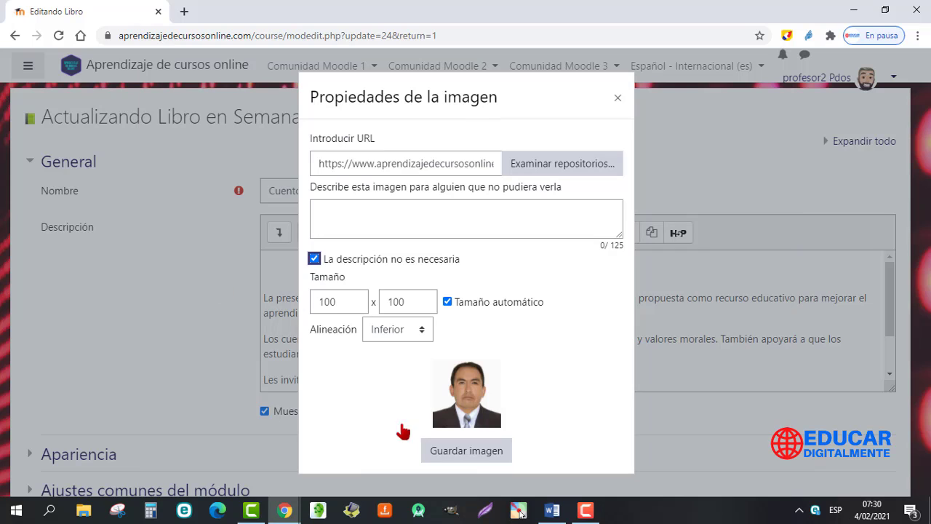
left_click(459, 455)
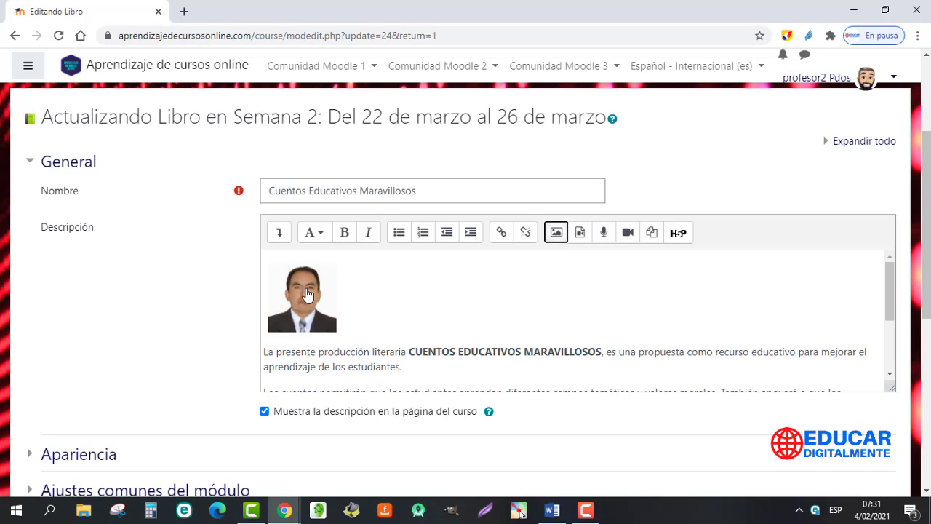
- Center the author's photo above the description text, then save the book settings and display the book
left_click(306, 293)
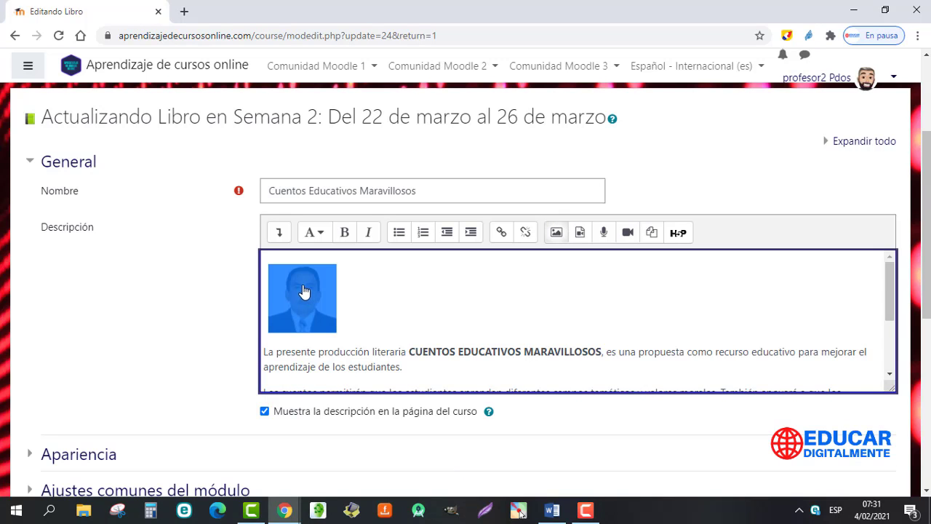
left_click(280, 232)
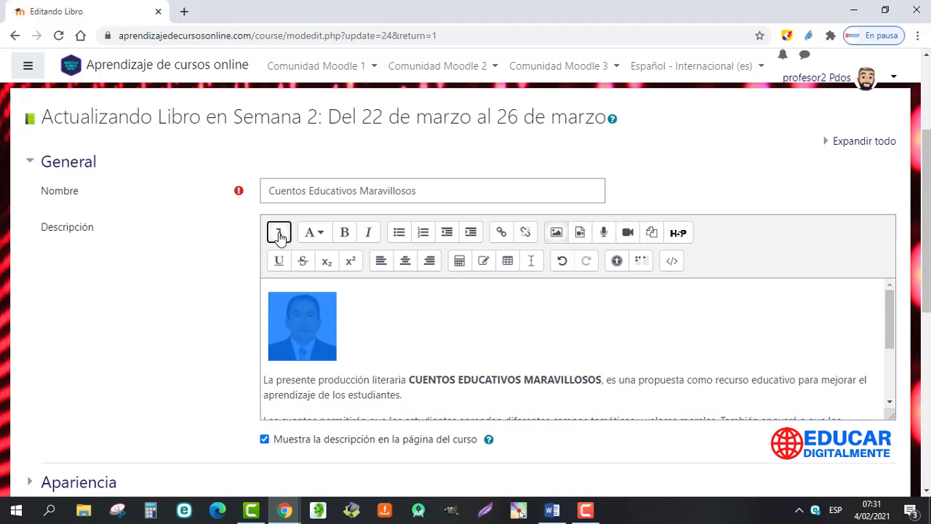
left_click(406, 265)
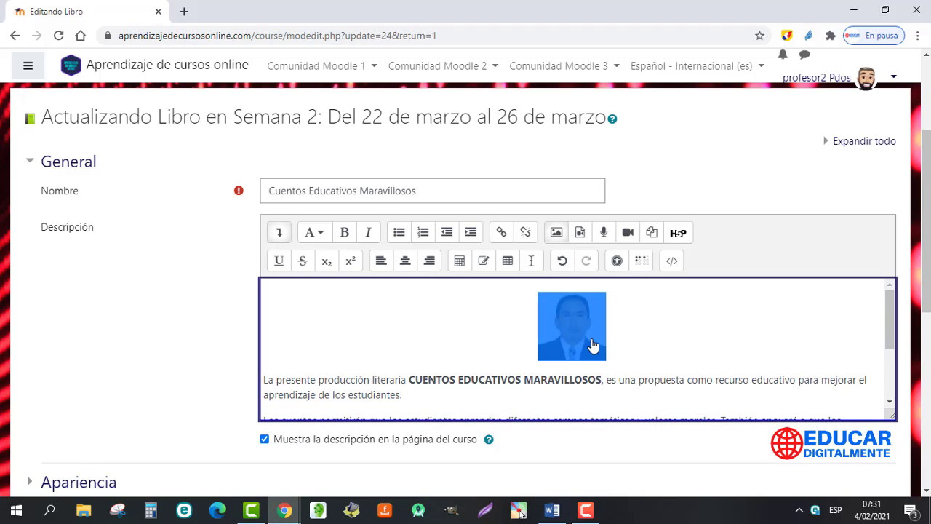
left_click(638, 338)
scroll(638, 338, "down", 4)
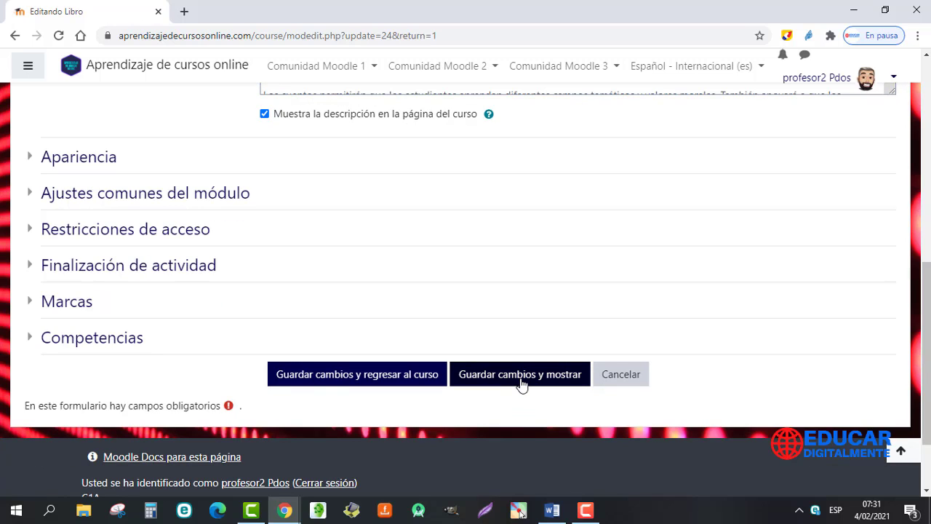
left_click(520, 374)
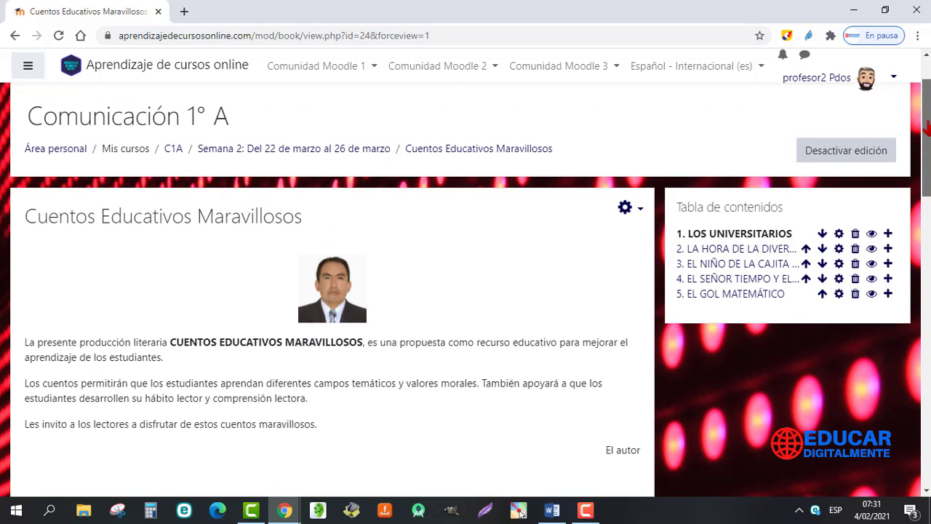
- Review the book's introduction and chapters 1 to 4 in order, then go back from EL SEÑOR TIEMPO Y EL SEÑOR DINERO to the previous chapter
scroll(466, 291, "down", 2)
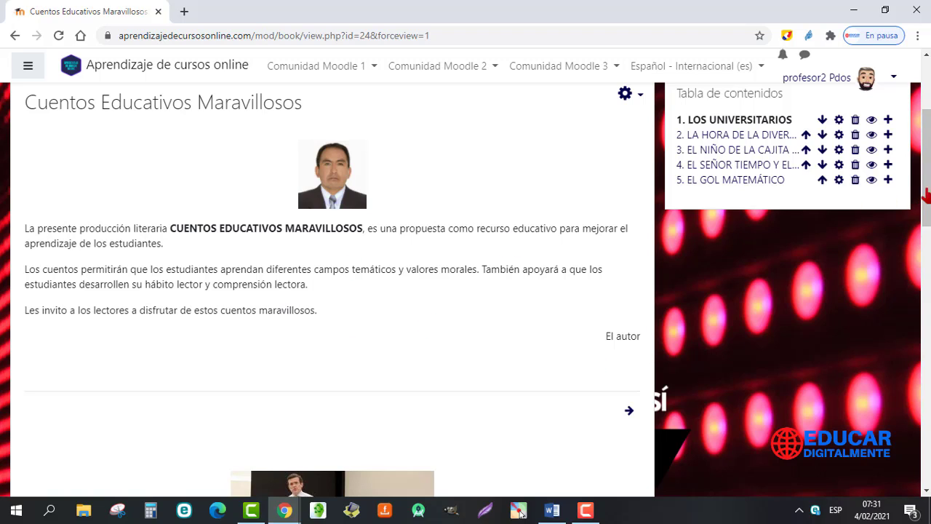
scroll(878, 157, "up", 1)
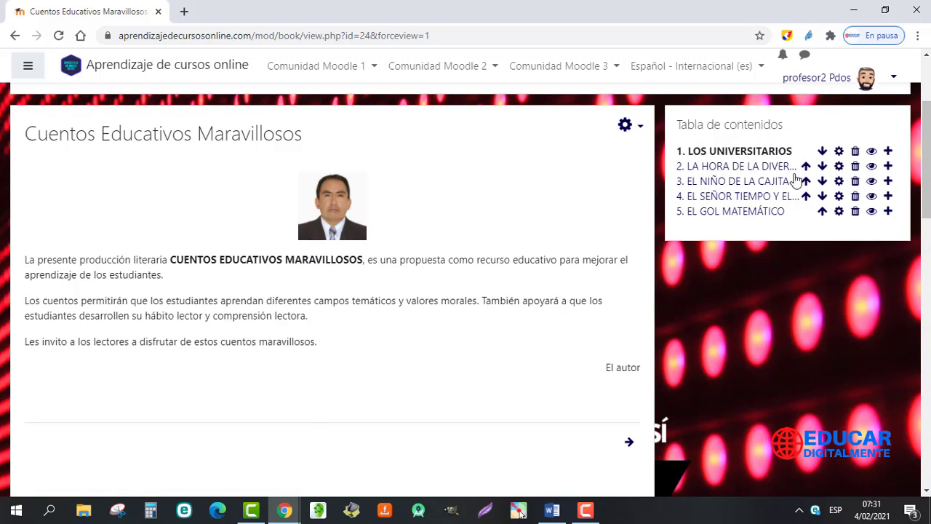
left_click_drag(925, 138, 922, 184)
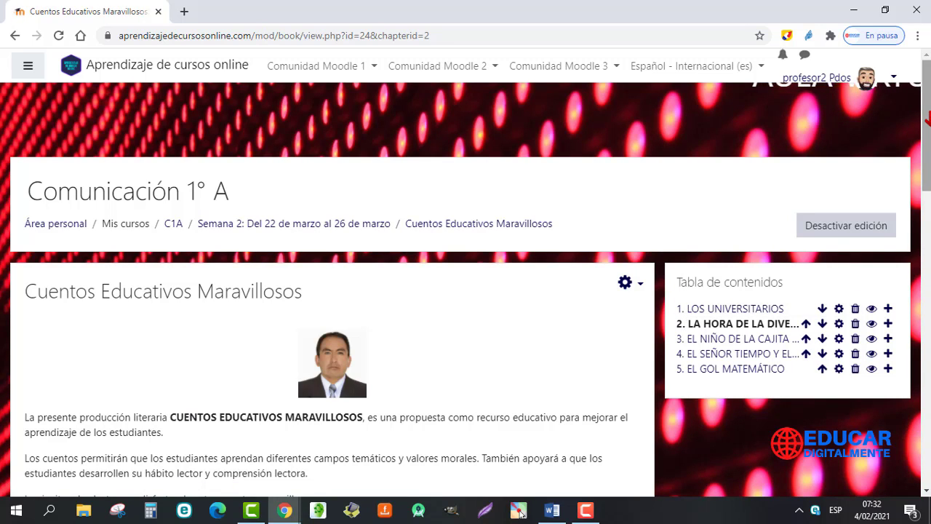
left_click_drag(928, 120, 929, 259)
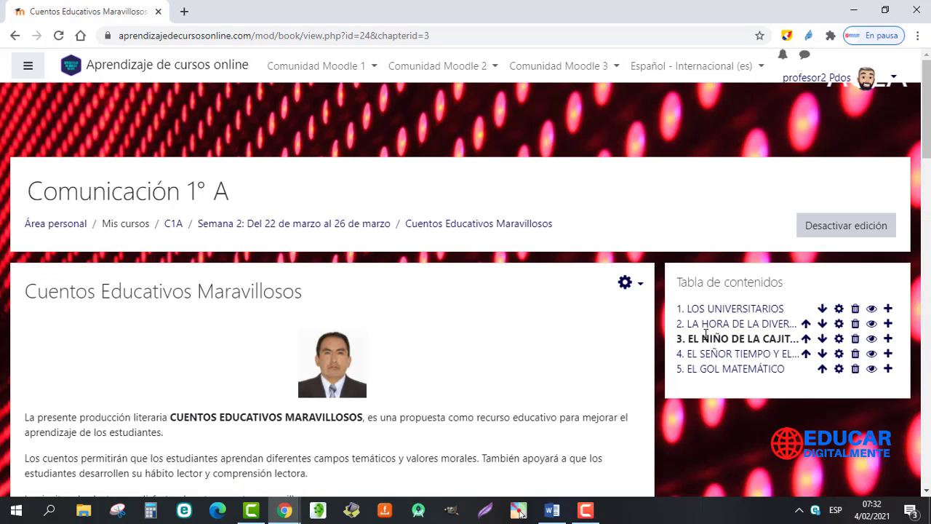
scroll(927, 175, "down", 5)
left_click_drag(926, 208, 926, 141)
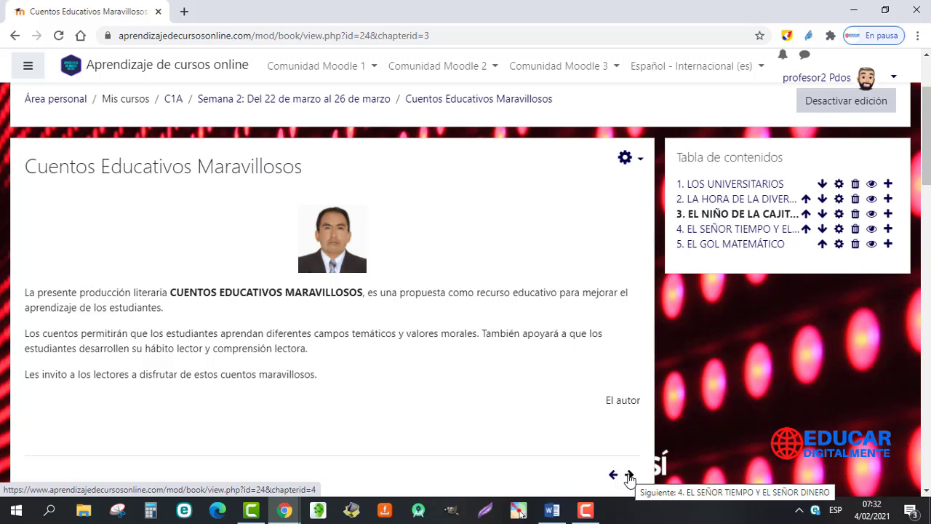
left_click(629, 475)
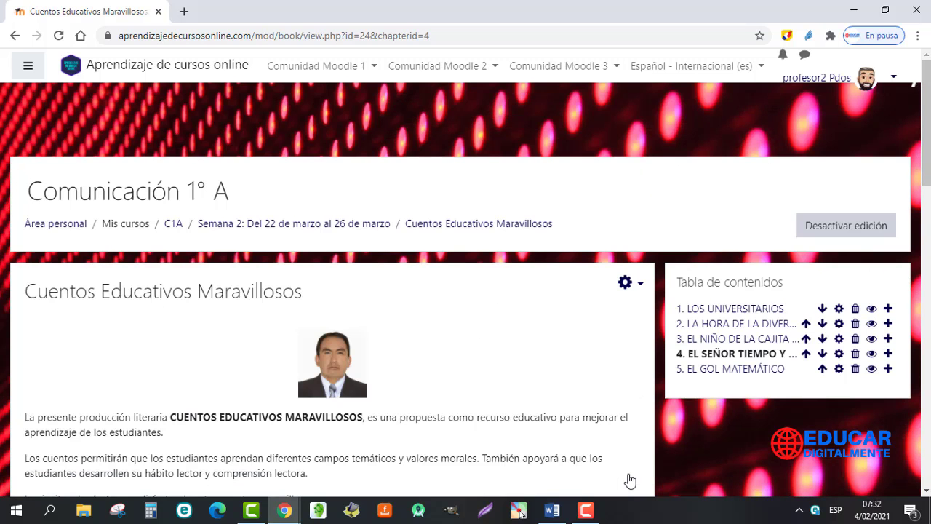
left_click_drag(924, 149, 926, 239)
left_click_drag(927, 311, 927, 404)
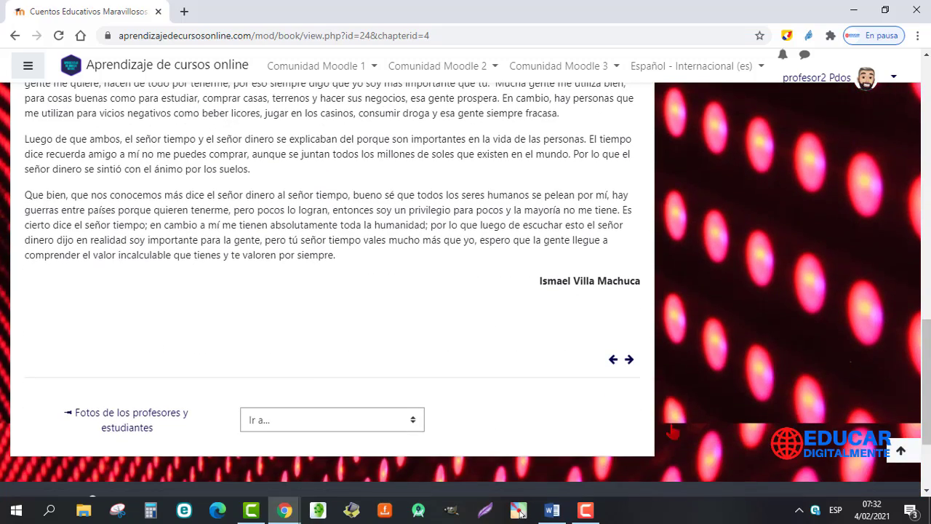
left_click(613, 362)
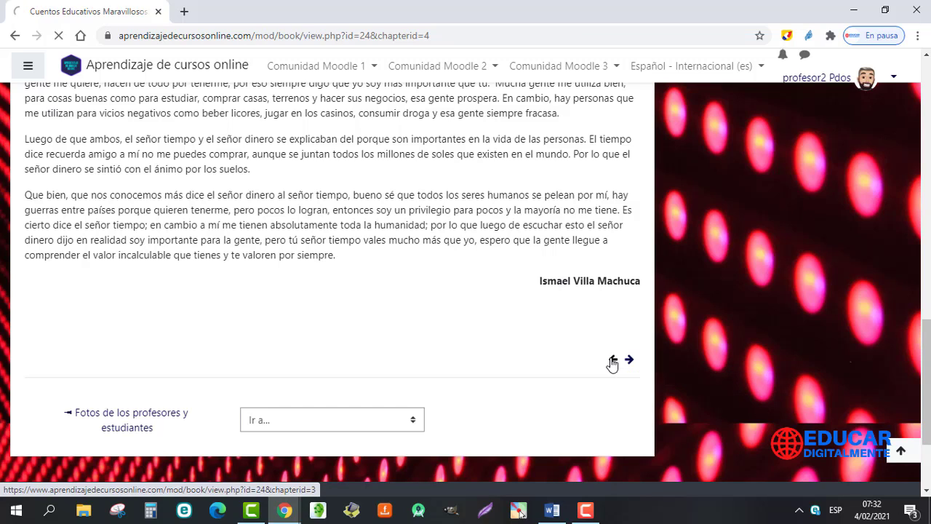